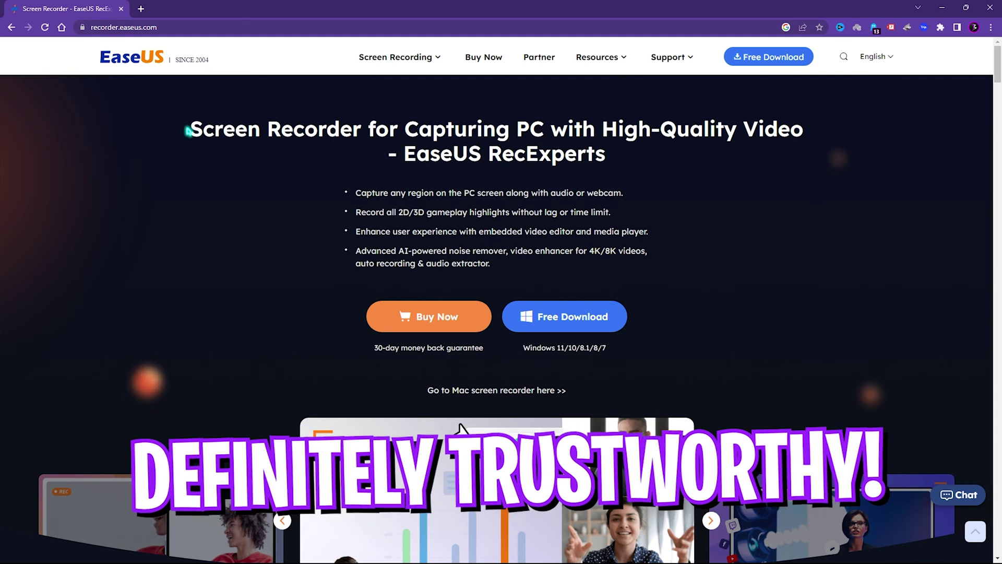
Look through the EaseUS RecExperts product page, including its screen recording and webcam recording features
{"action": "left_click_drag", "start_coordinate": [195, 130], "coordinate": [365, 122]}
{"action": "left_click", "coordinate": [503, 192]}
{"action": "scroll", "coordinate": [503, 191], "scroll_direction": "down", "scroll_amount": 10}
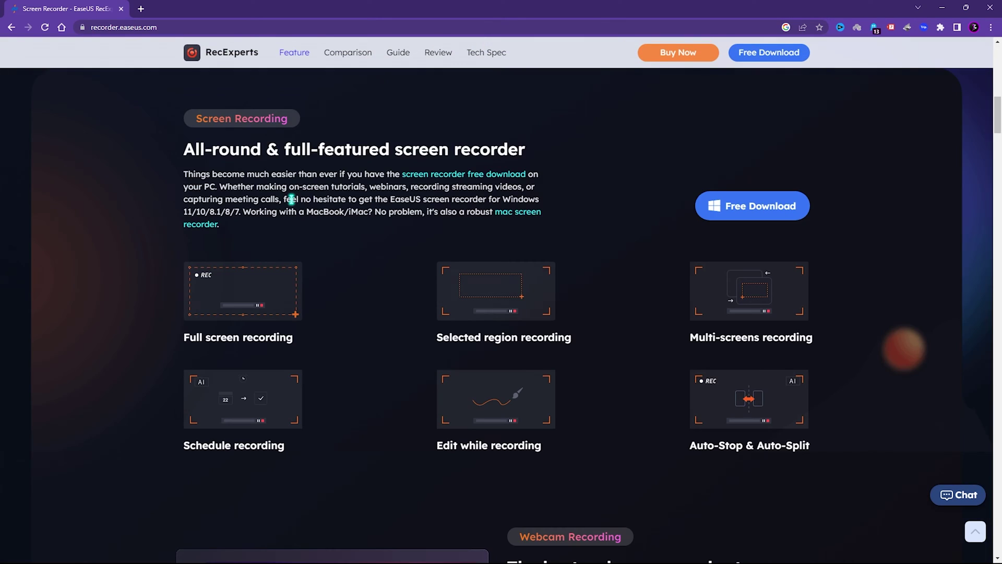
{"action": "scroll", "coordinate": [291, 199], "scroll_direction": "down", "scroll_amount": 7}
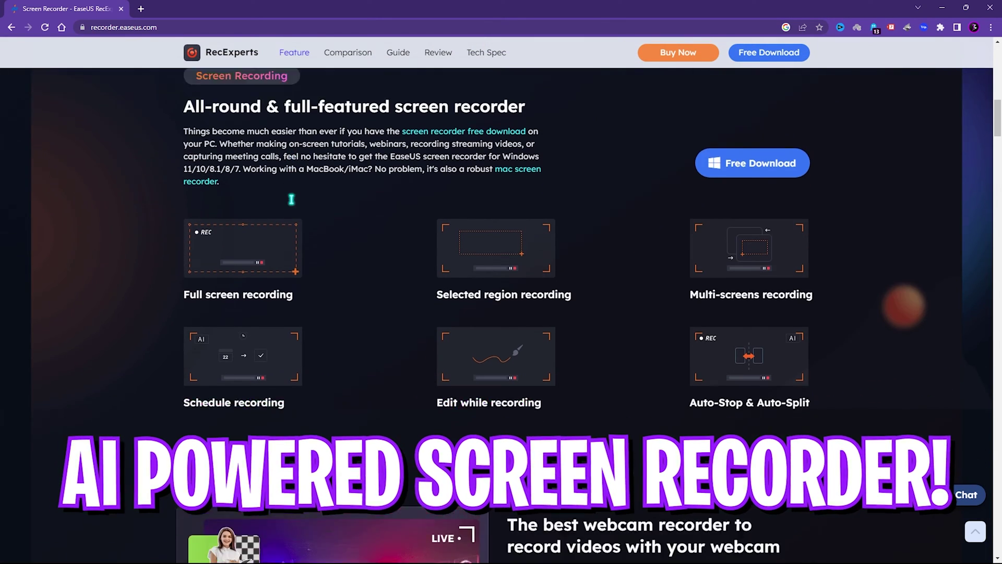
{"action": "scroll", "coordinate": [293, 203], "scroll_direction": "down", "scroll_amount": 5}
{"action": "scroll", "coordinate": [293, 203], "scroll_direction": "up", "scroll_amount": 20}
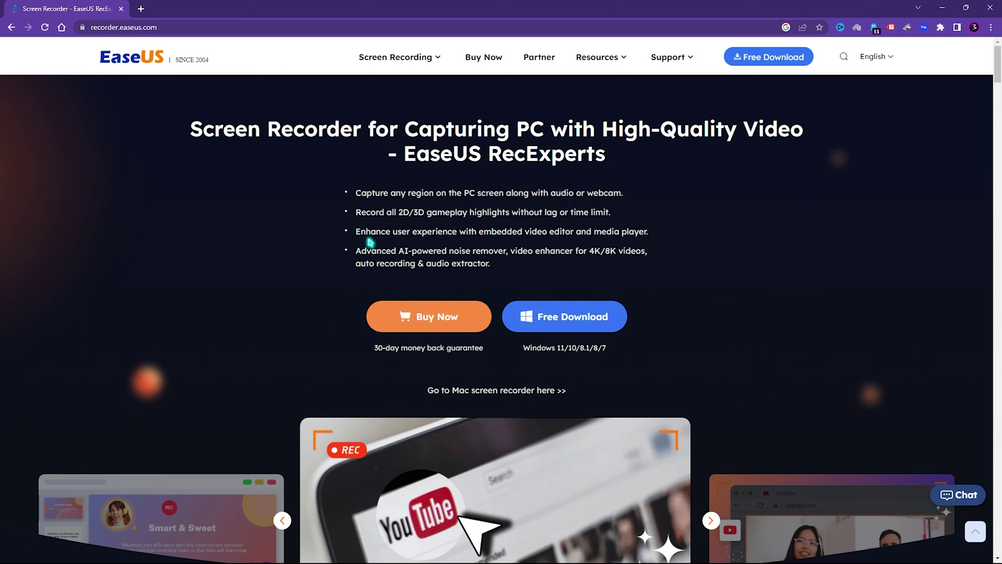
Minimize the browser and switch to EaseUS RecExperts on the desktop
{"action": "left_click", "coordinate": [942, 8]}
{"action": "left_click", "coordinate": [605, 551]}
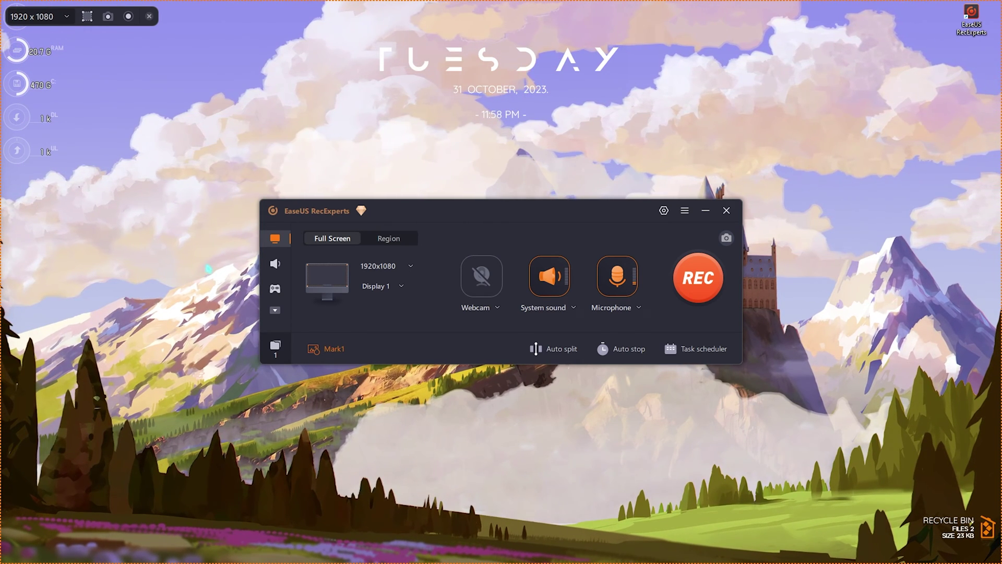
Switch to region recording and draw a custom capture area of about 1608 x 864 covering most of the desktop
{"action": "left_click", "coordinate": [389, 238]}
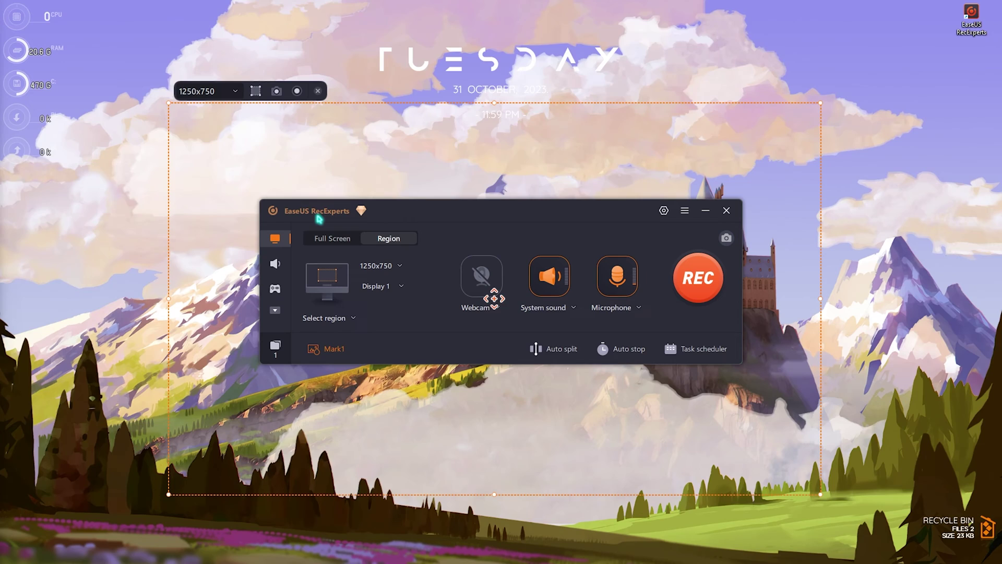
{"action": "left_click", "coordinate": [191, 95]}
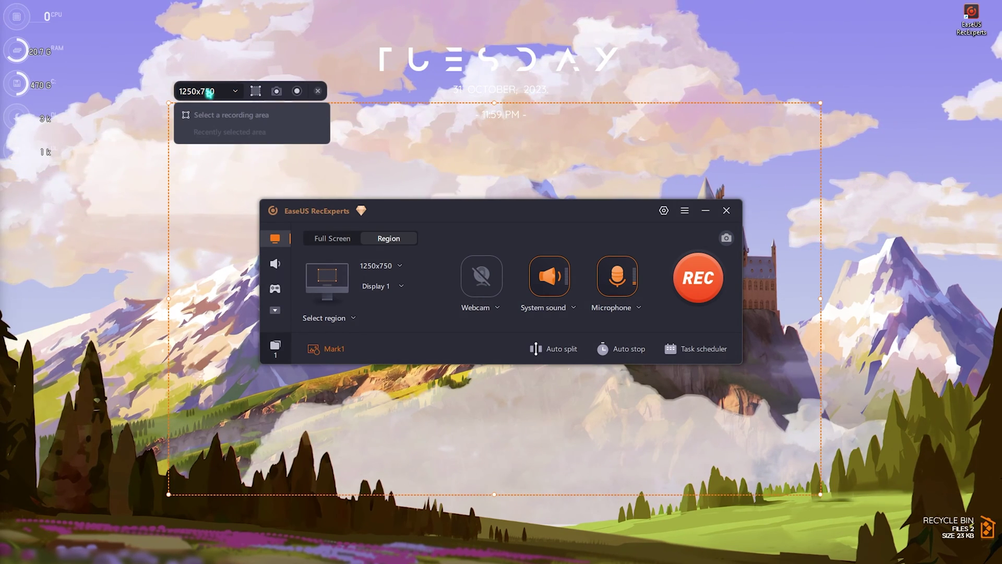
{"action": "left_click", "coordinate": [257, 92]}
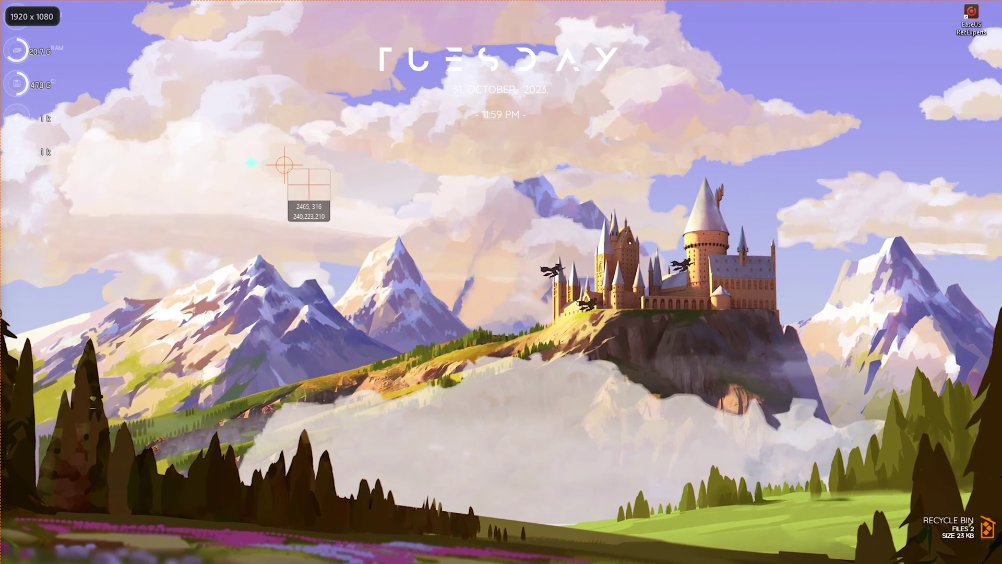
{"action": "left_click_drag", "start_coordinate": [85, 63], "coordinate": [924, 513]}
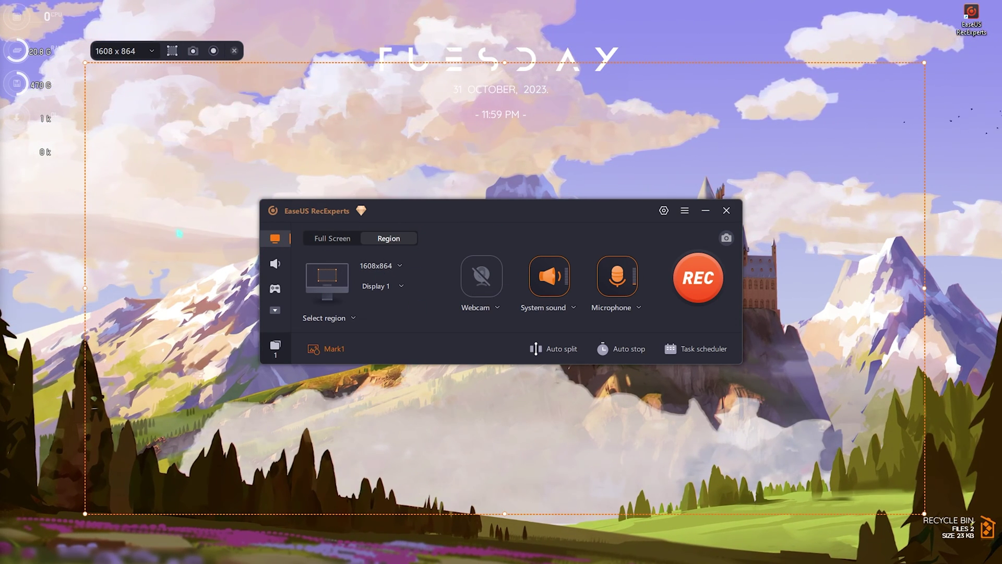
Try to select Display 2 as the recorded display and return to full-screen capture
{"action": "left_click", "coordinate": [399, 286]}
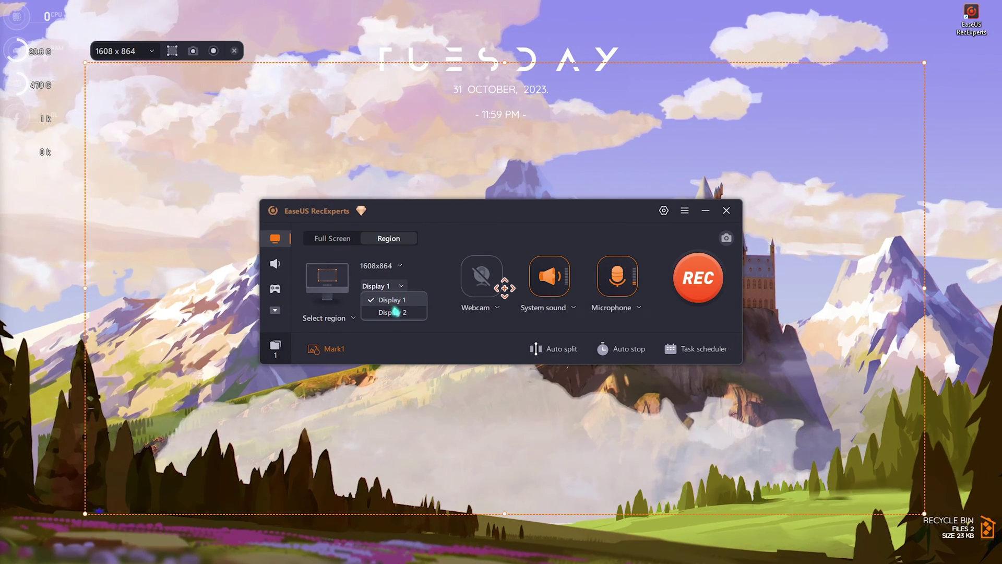
{"action": "left_click", "coordinate": [398, 311]}
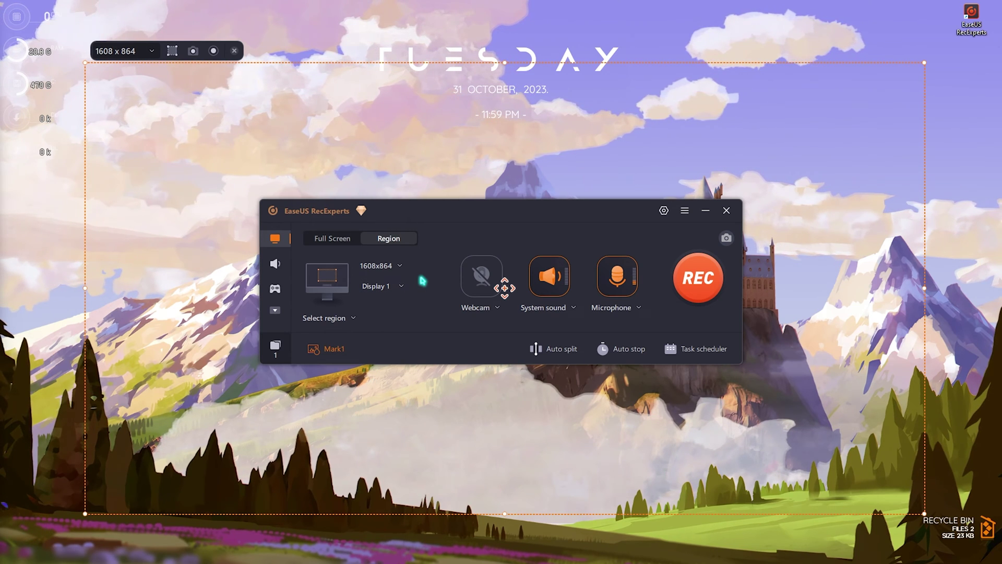
{"action": "left_click", "coordinate": [334, 240]}
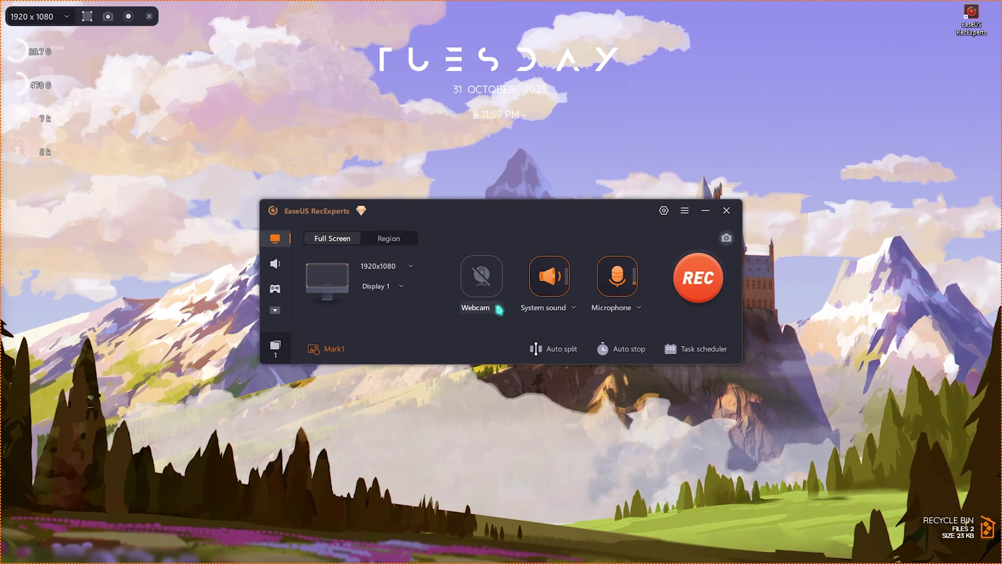
Examine the webcam options for EOS Webcam Utility, from resolution and position to chroma cutout and background picture, and cancel them
{"action": "left_click", "coordinate": [471, 307]}
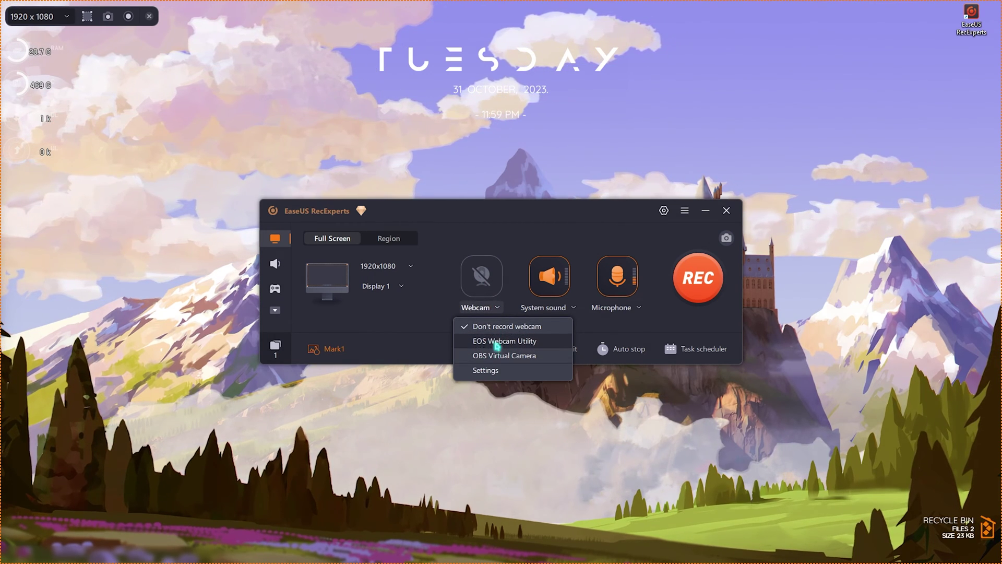
{"action": "left_click", "coordinate": [522, 342]}
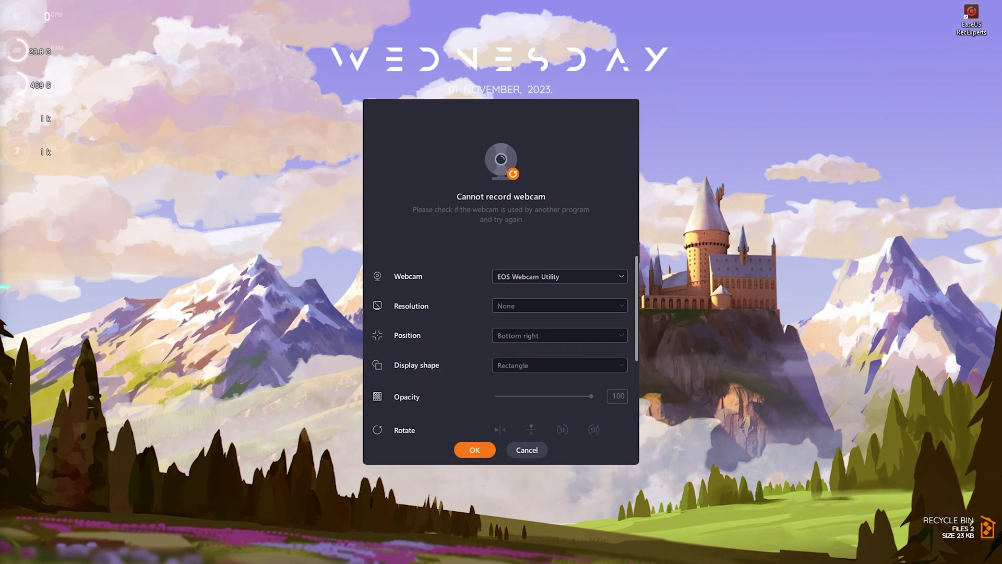
{"action": "scroll", "coordinate": [470, 313], "scroll_direction": "down", "scroll_amount": 1}
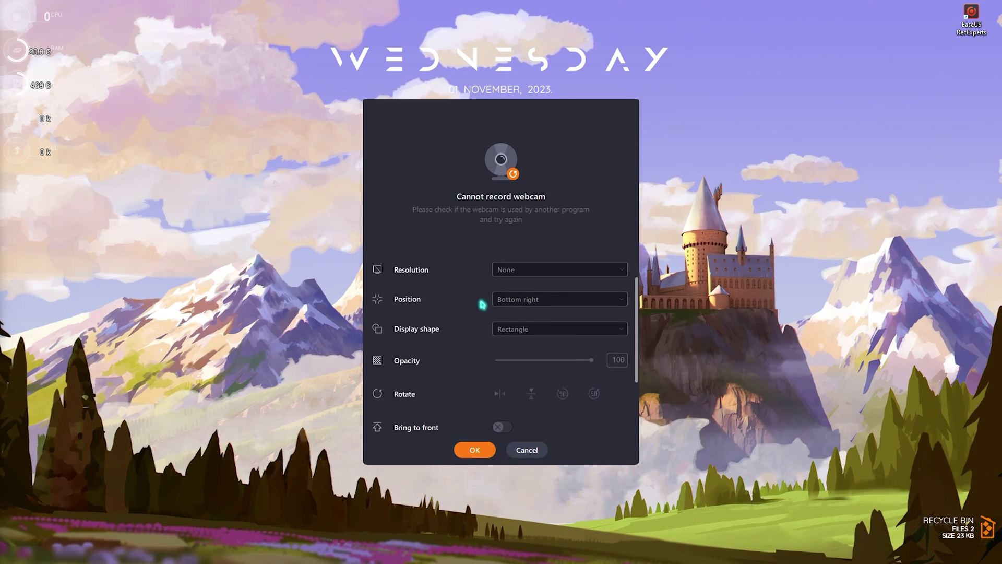
{"action": "scroll", "coordinate": [470, 297], "scroll_direction": "up", "scroll_amount": 1}
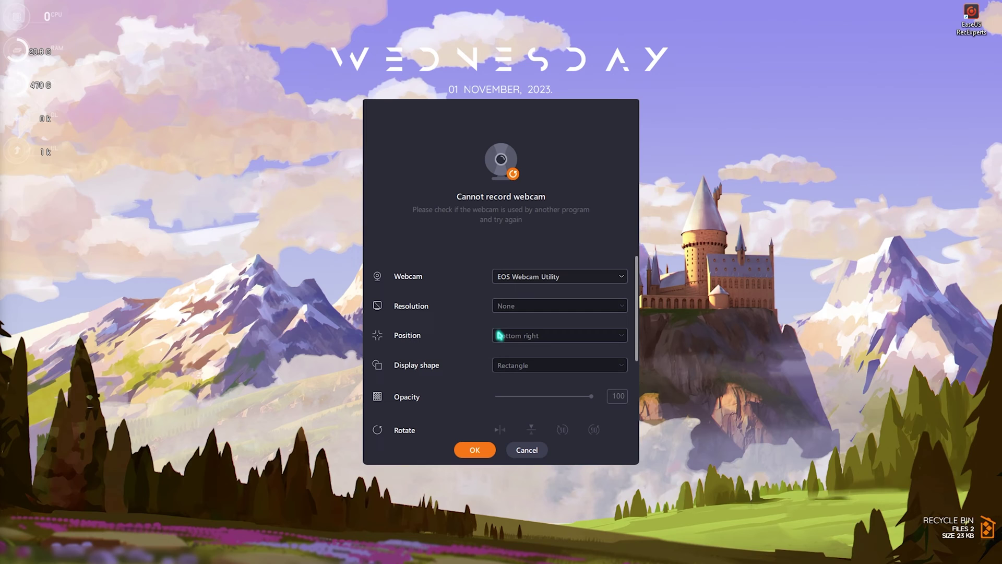
{"action": "scroll", "coordinate": [528, 336], "scroll_direction": "down", "scroll_amount": 2}
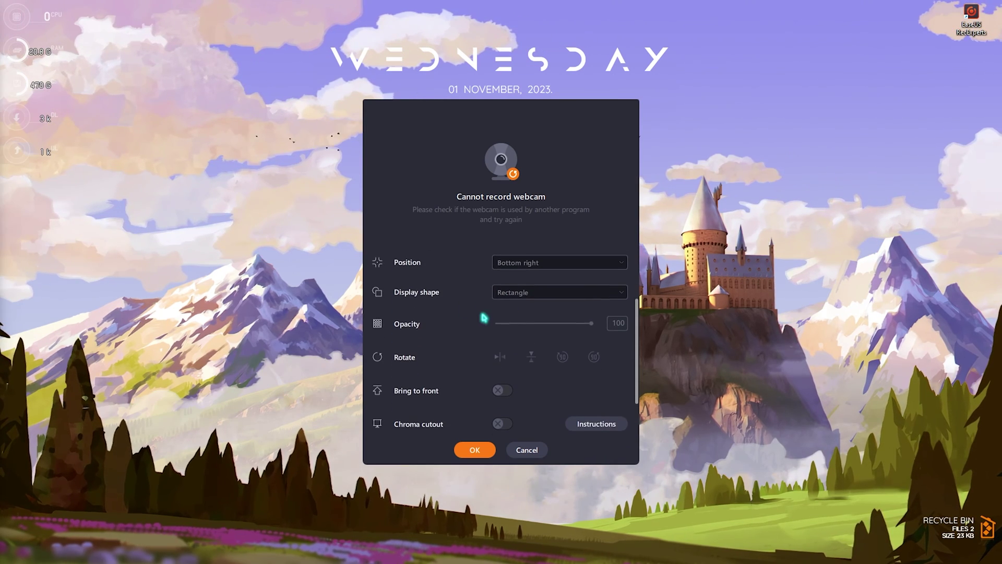
{"action": "scroll", "coordinate": [535, 313], "scroll_direction": "down", "scroll_amount": 1}
{"action": "scroll", "coordinate": [535, 313], "scroll_direction": "down", "scroll_amount": 1}
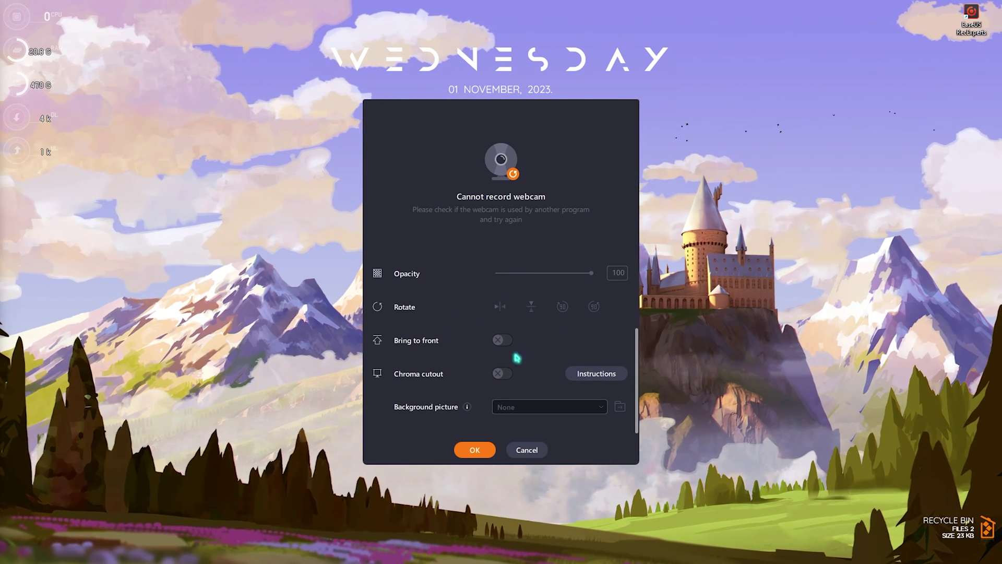
{"action": "left_click", "coordinate": [528, 449]}
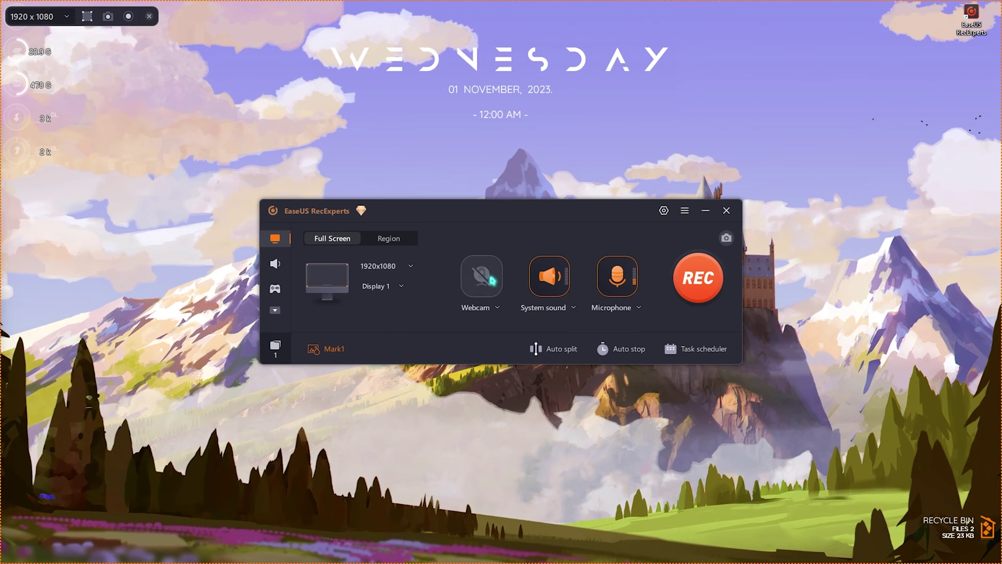
Inspect the per-application levels in the system sound's volume mixer and close it
{"action": "left_click", "coordinate": [555, 312]}
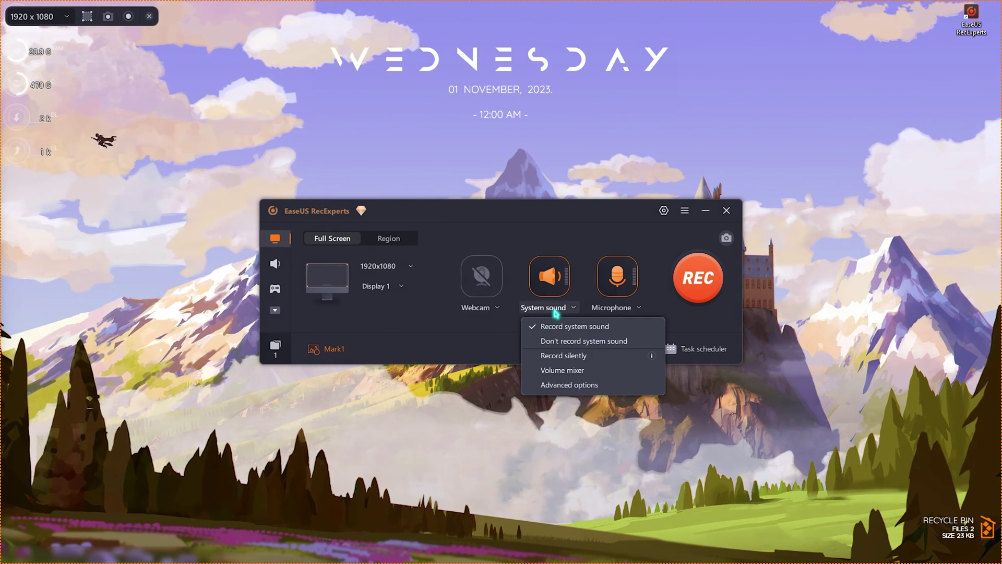
{"action": "left_click", "coordinate": [569, 370]}
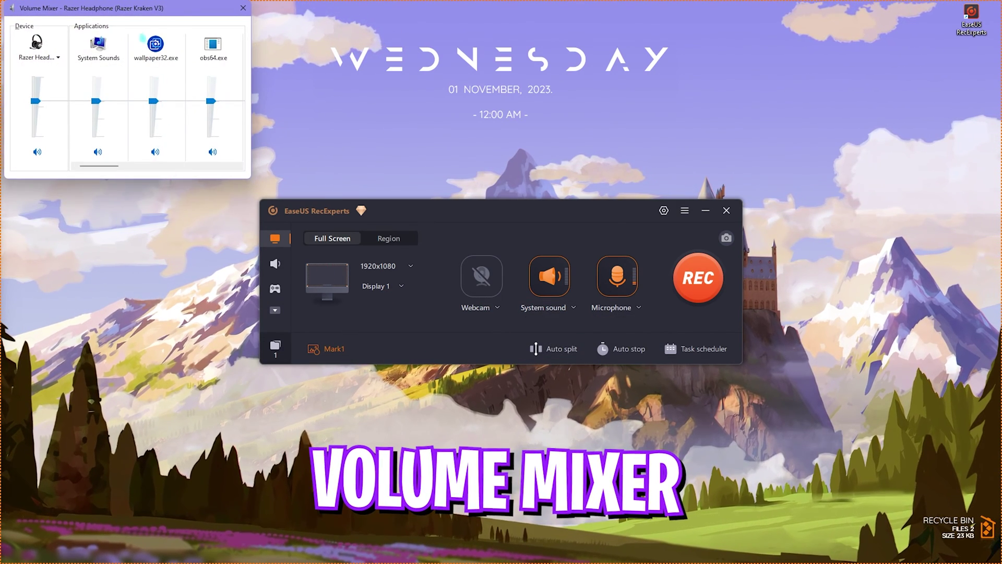
{"action": "left_click_drag", "start_coordinate": [130, 18], "coordinate": [225, 85]}
{"action": "mouse_move", "coordinate": [209, 242]}
{"action": "left_mouse_down"}
{"action": "mouse_move", "coordinate": [326, 242]}
{"action": "mouse_move", "coordinate": [175, 243]}
{"action": "mouse_move", "coordinate": [232, 242]}
{"action": "mouse_move", "coordinate": [196, 243]}
{"action": "left_mouse_up"}
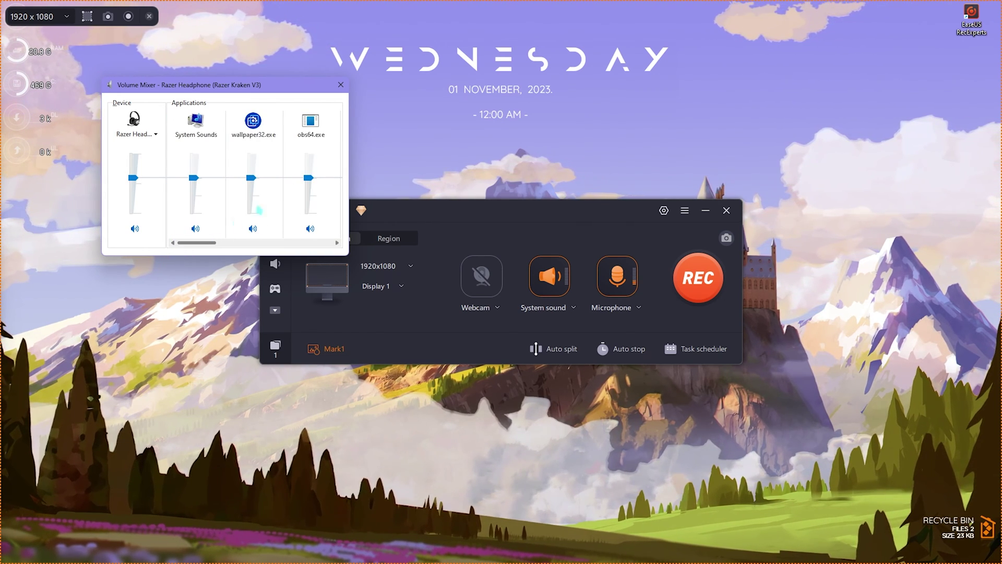
{"action": "left_click", "coordinate": [342, 83]}
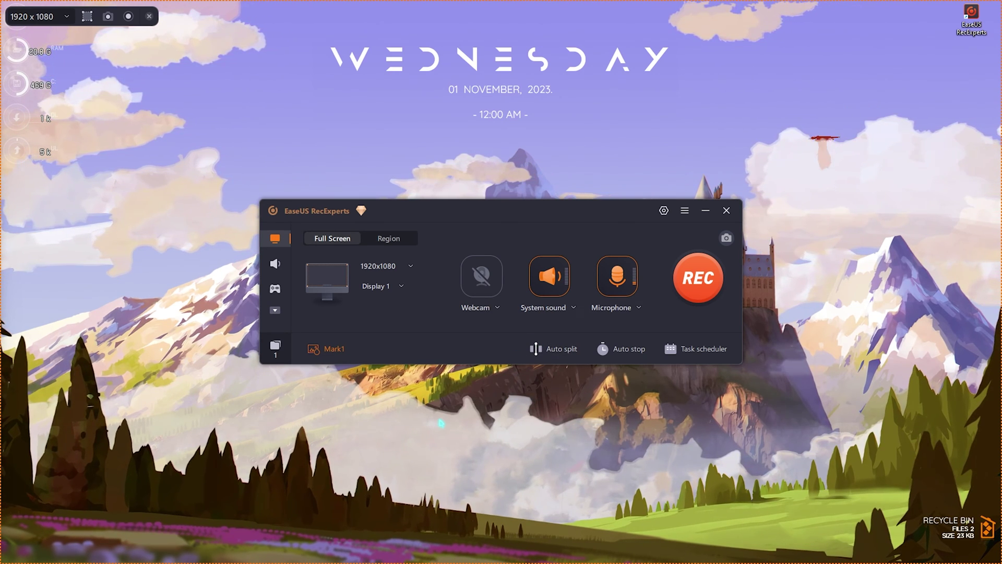
Open the advanced options for microphone recording
{"action": "left_click", "coordinate": [634, 308]}
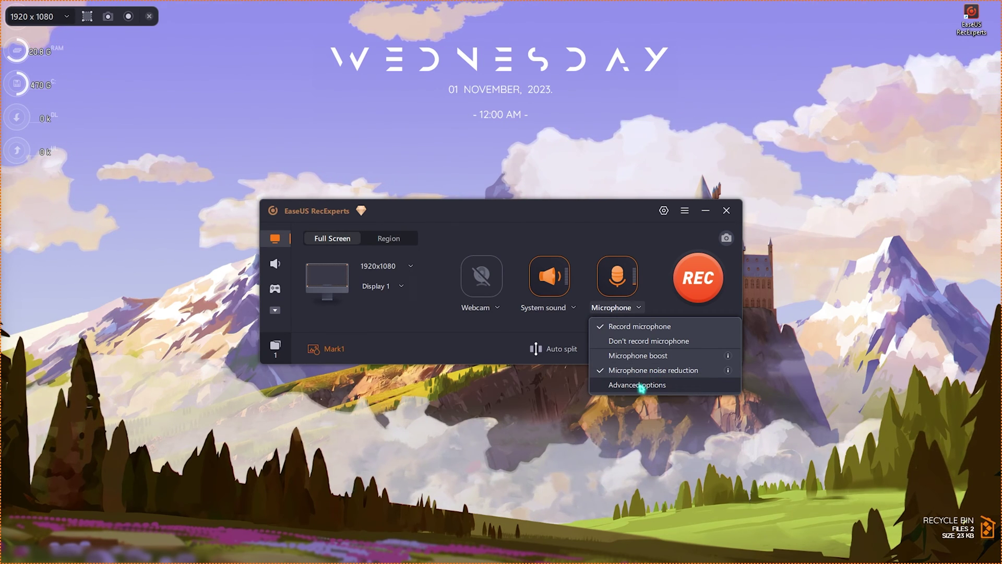
{"action": "left_click", "coordinate": [653, 385]}
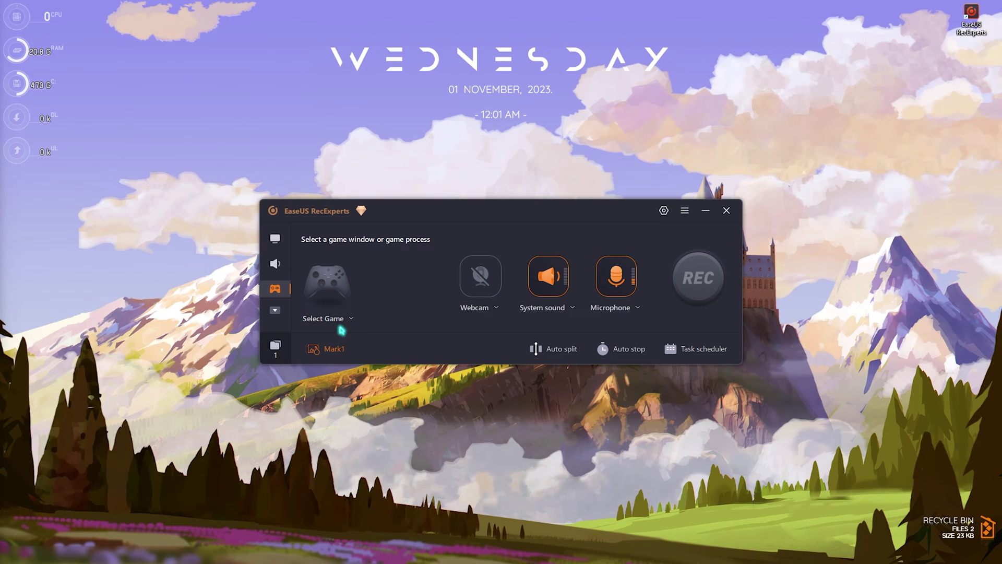
View the game windows available for game recording and close the list without choosing one
{"action": "left_click", "coordinate": [339, 326]}
{"action": "left_click", "coordinate": [324, 321]}
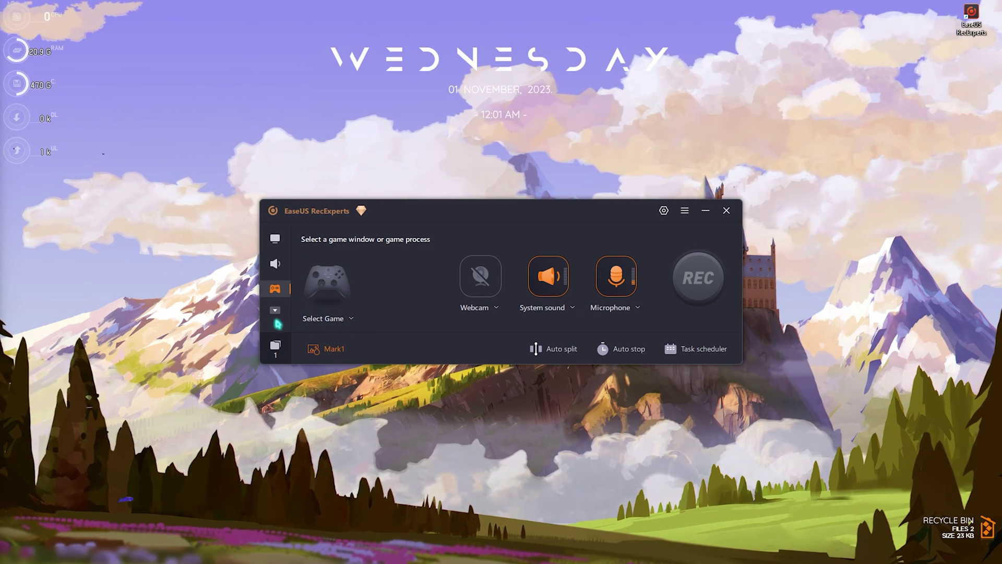
{"action": "left_click", "coordinate": [339, 319]}
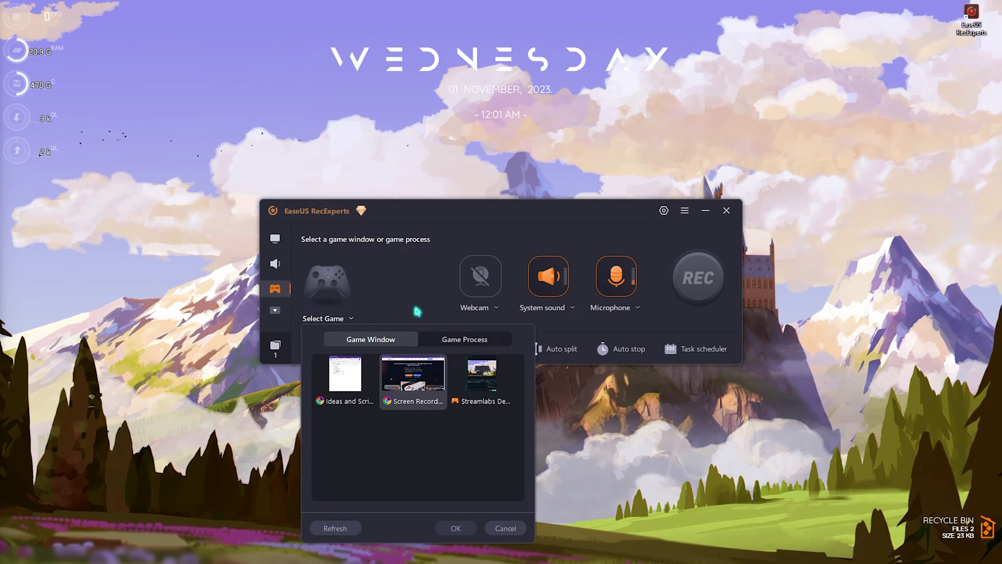
{"action": "left_click", "coordinate": [429, 287]}
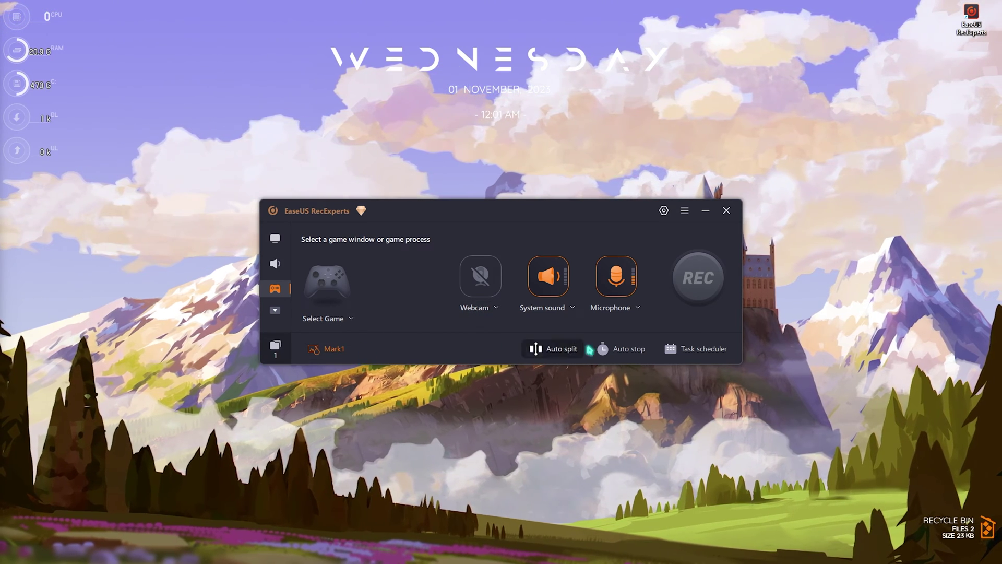
Switch the recording to No watermark and set it back to the Mark1 watermark
{"action": "left_click", "coordinate": [312, 349]}
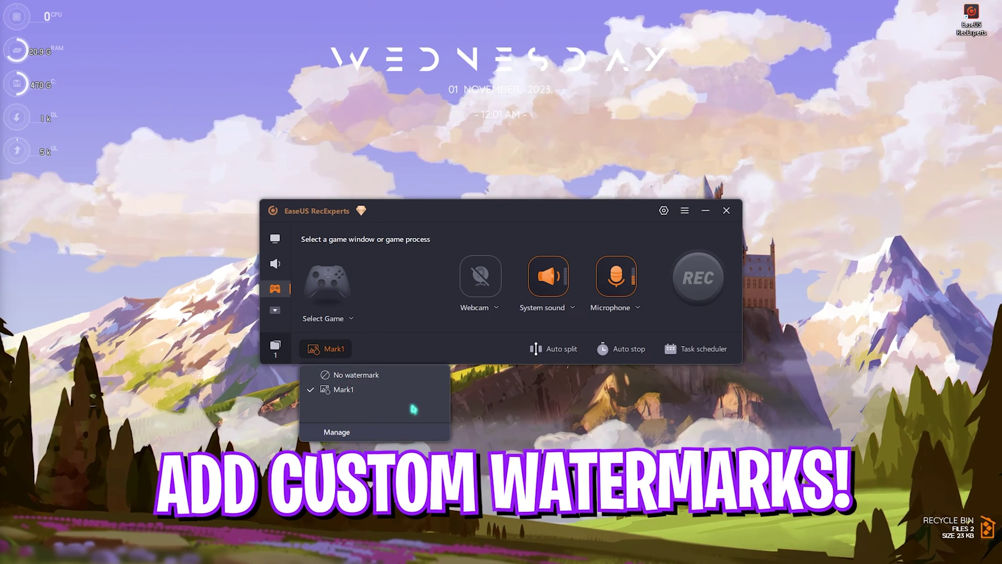
{"action": "left_click", "coordinate": [360, 375]}
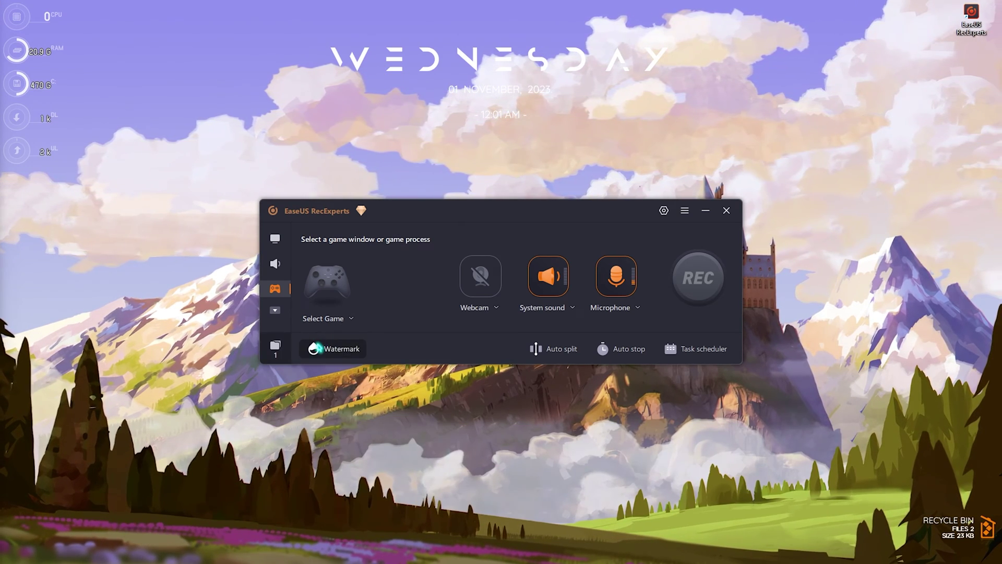
{"action": "left_click", "coordinate": [334, 349]}
{"action": "left_click", "coordinate": [360, 391]}
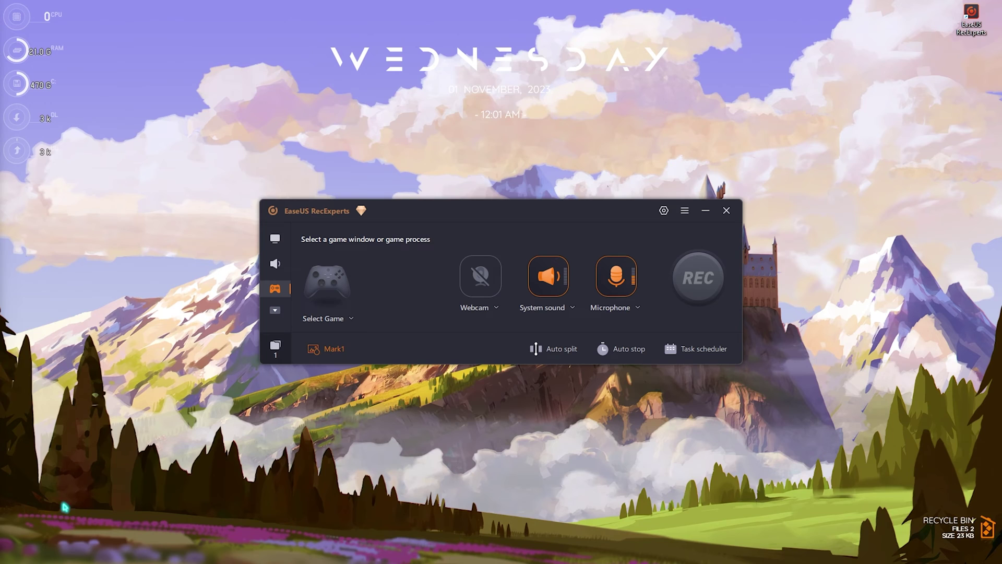
{"action": "left_click", "coordinate": [329, 348]}
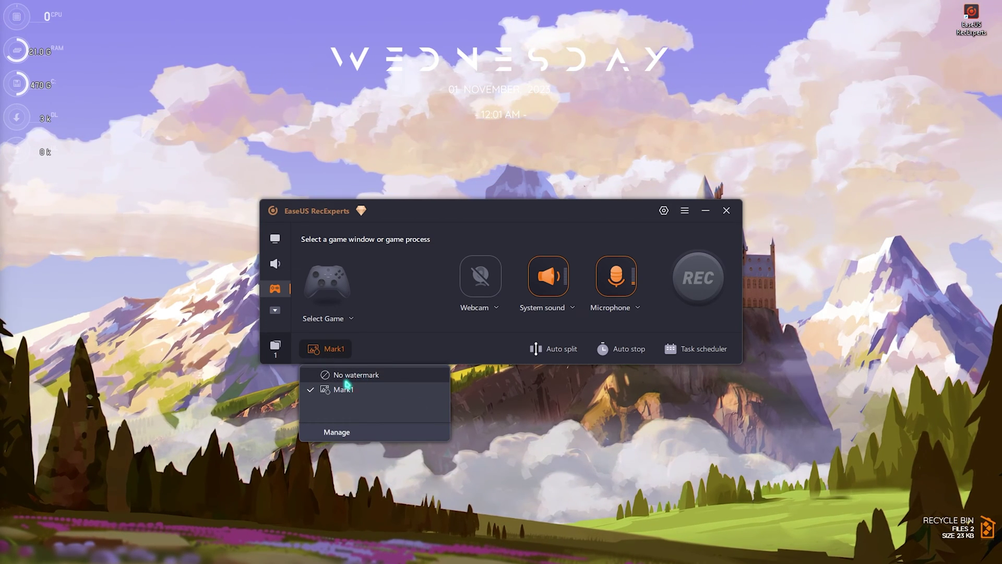
{"action": "left_click", "coordinate": [344, 389]}
{"action": "left_click", "coordinate": [329, 349]}
{"action": "left_click", "coordinate": [369, 390]}
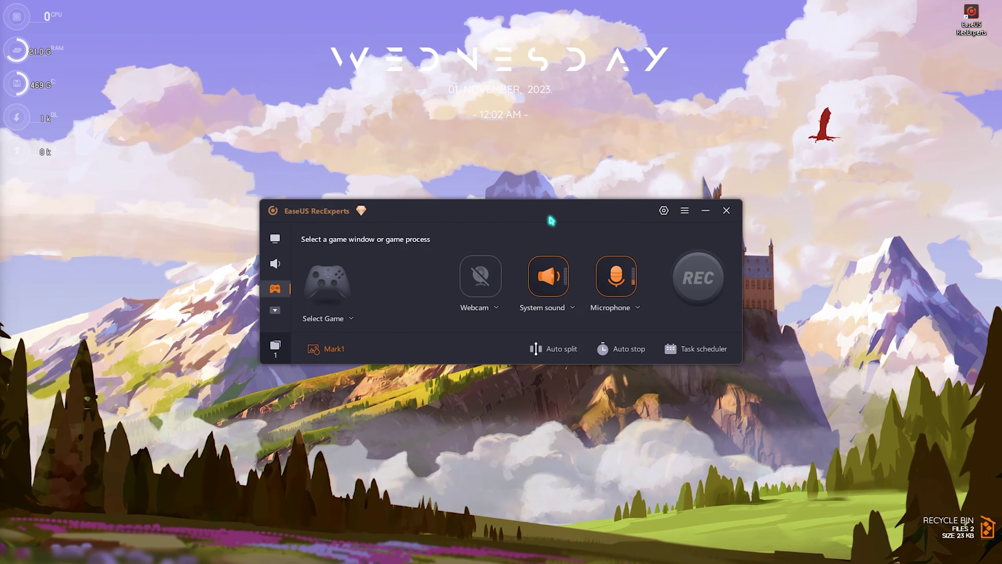
Look at the additional recording modes, such as Enhanced mode, in the mode list
{"action": "left_click", "coordinate": [275, 310]}
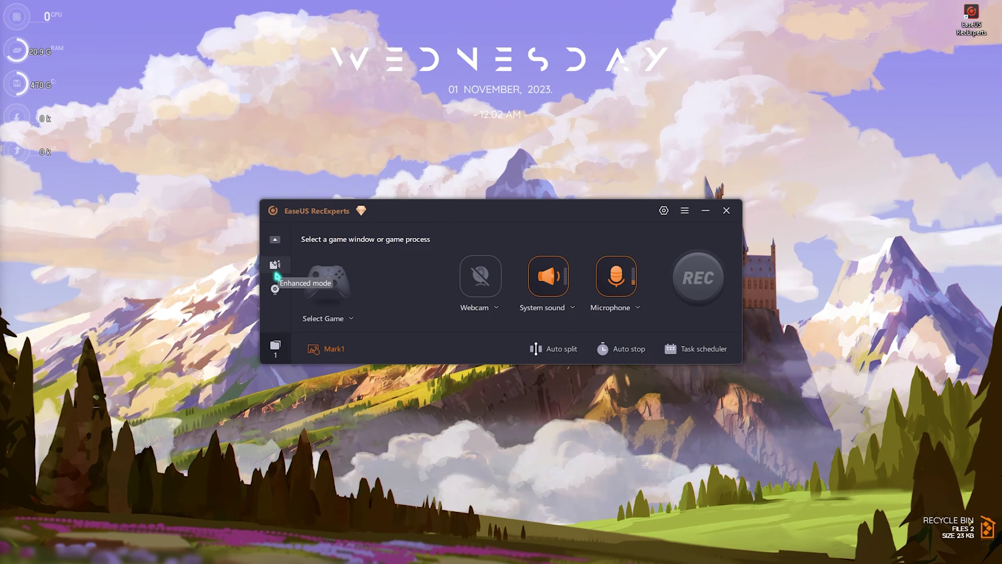
{"action": "left_click", "coordinate": [274, 289]}
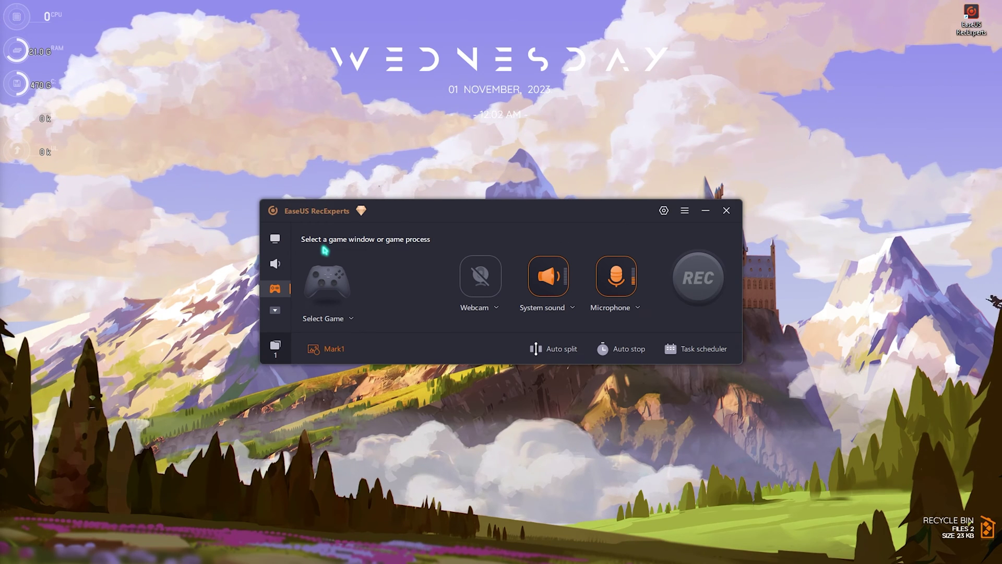
In the recording settings, choose MP4 as the video output format and view the available quality levels
{"action": "left_click", "coordinate": [664, 210]}
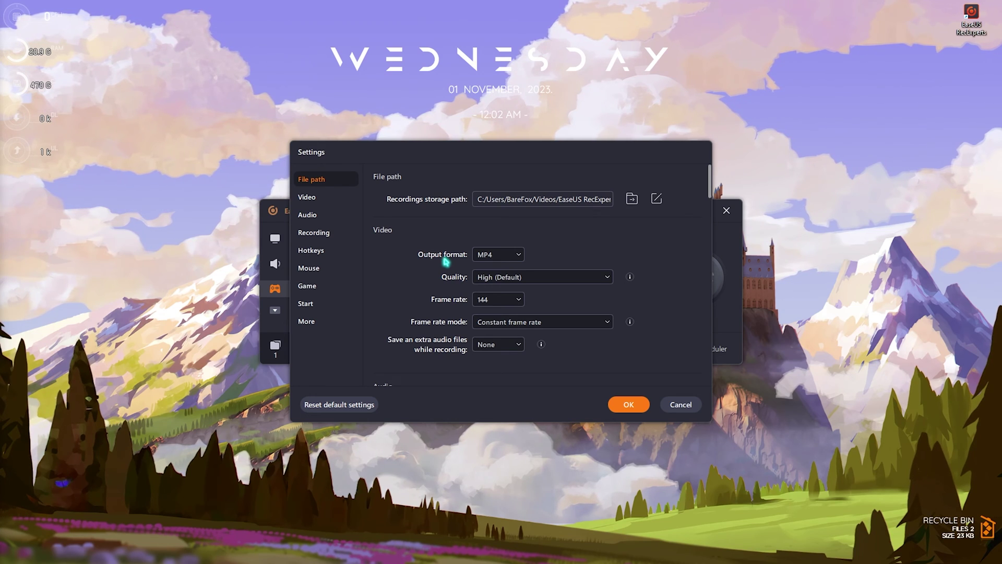
{"action": "left_click", "coordinate": [490, 254]}
{"action": "left_click", "coordinate": [488, 266]}
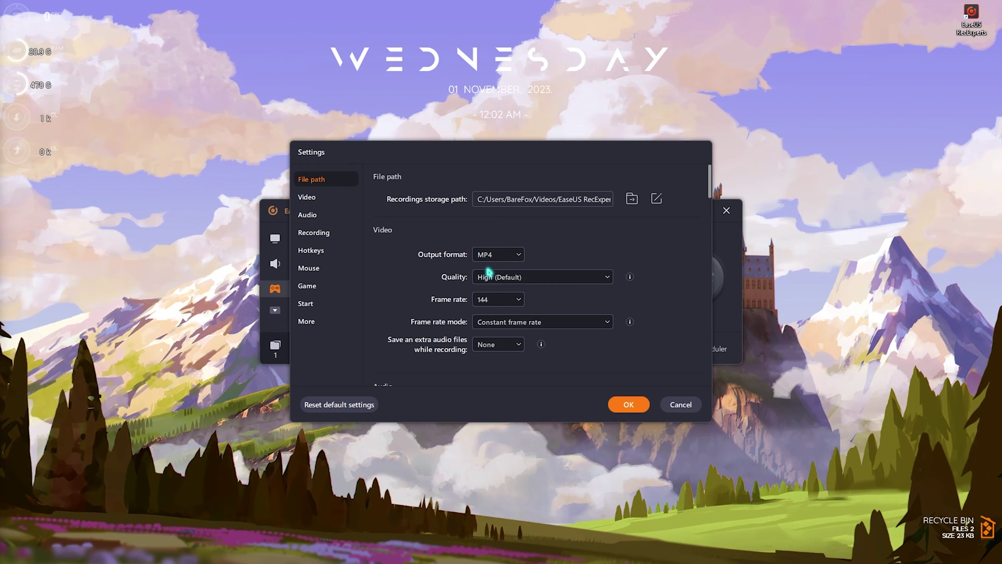
{"action": "left_click", "coordinate": [515, 277]}
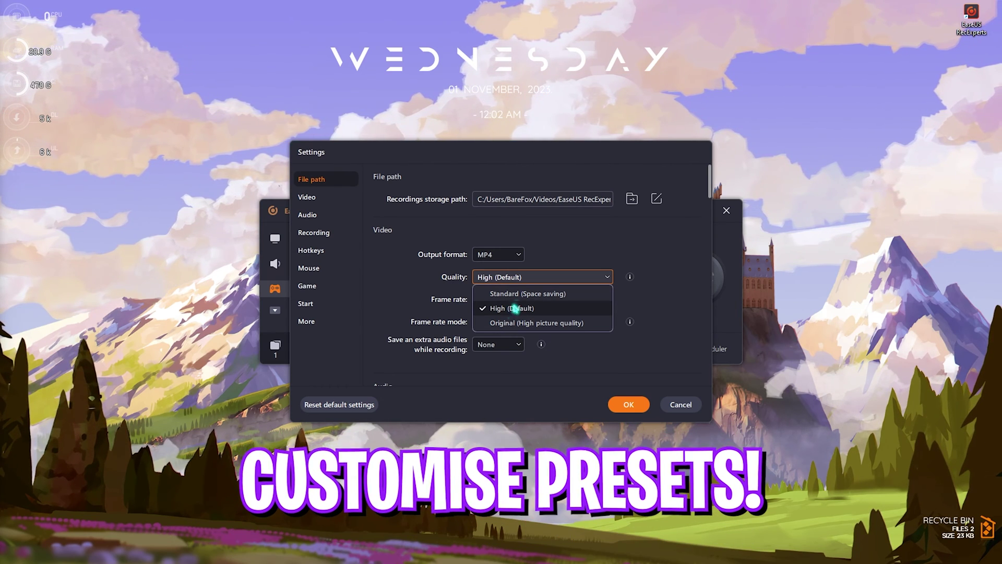
{"action": "left_click", "coordinate": [555, 274]}
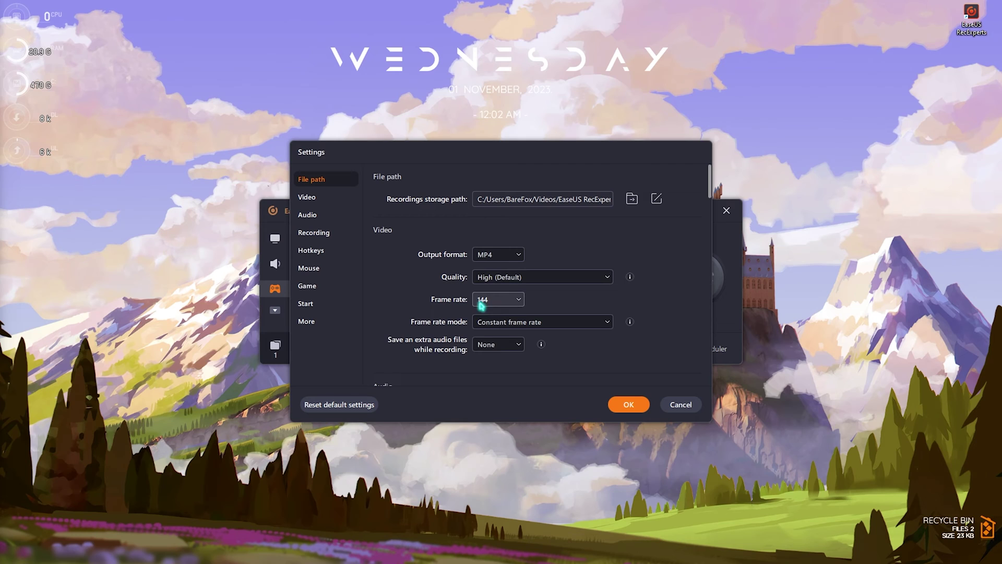
View the video frame rate choices and the frame rate mode options, closing the lists without changing anything
{"action": "left_click", "coordinate": [484, 300]}
{"action": "left_click", "coordinate": [490, 374]}
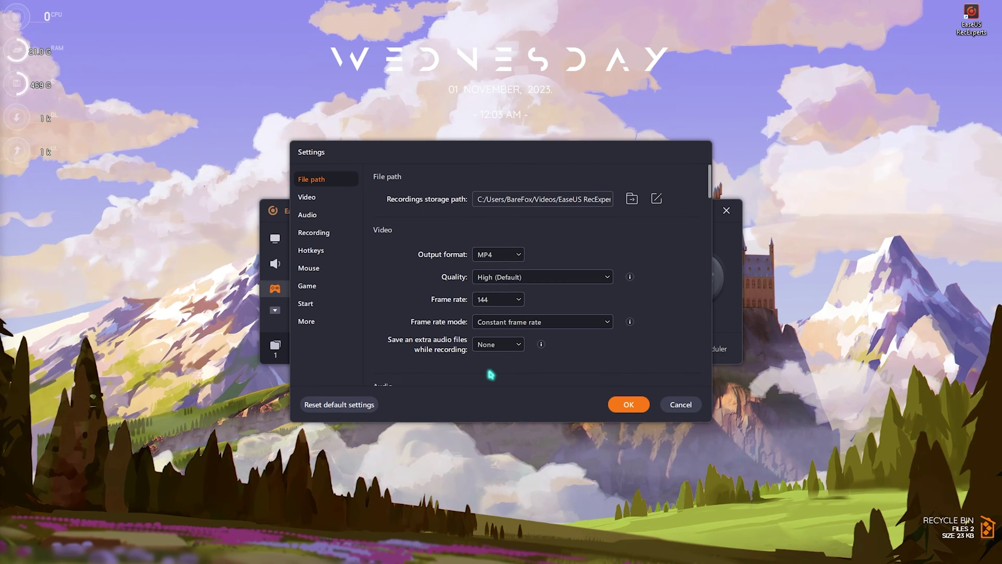
{"action": "left_click", "coordinate": [484, 326]}
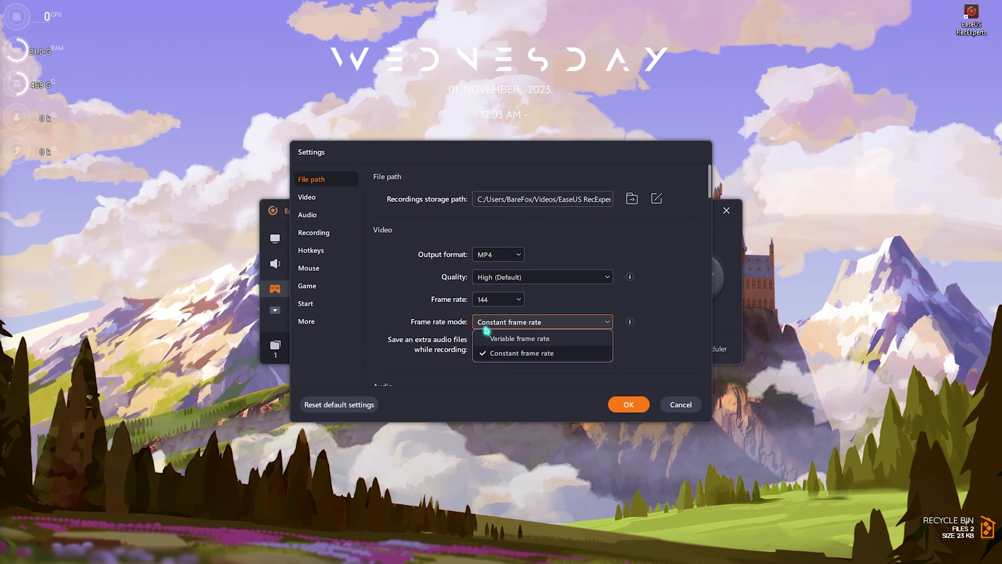
{"action": "left_click", "coordinate": [387, 328]}
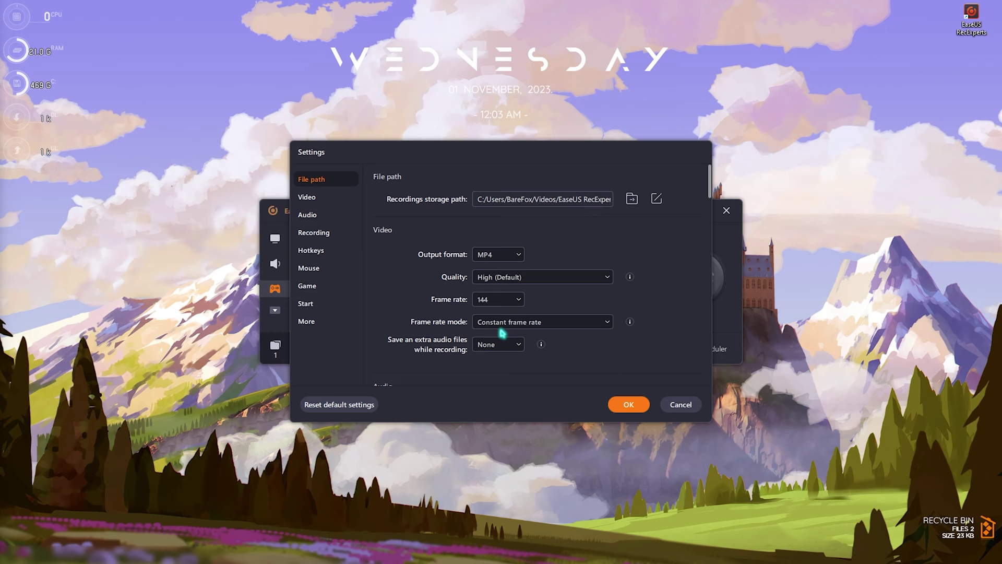
Choose MP3 as the audio output format with a 256 kb/s bitrate and a 44100 Hz sampling rate
{"action": "scroll", "coordinate": [500, 324], "scroll_direction": "down", "scroll_amount": 5}
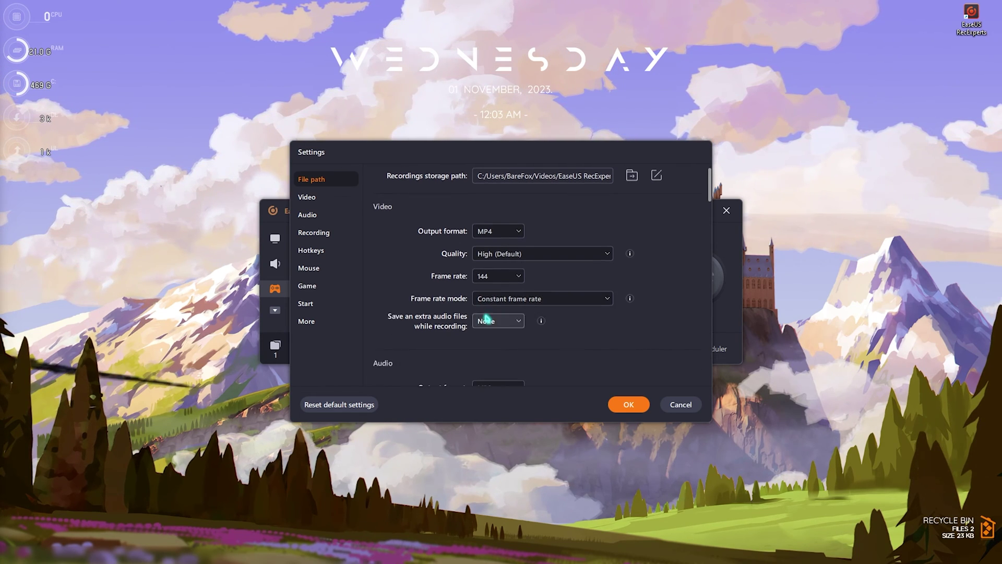
{"action": "scroll", "coordinate": [485, 215], "scroll_direction": "up", "scroll_amount": 1}
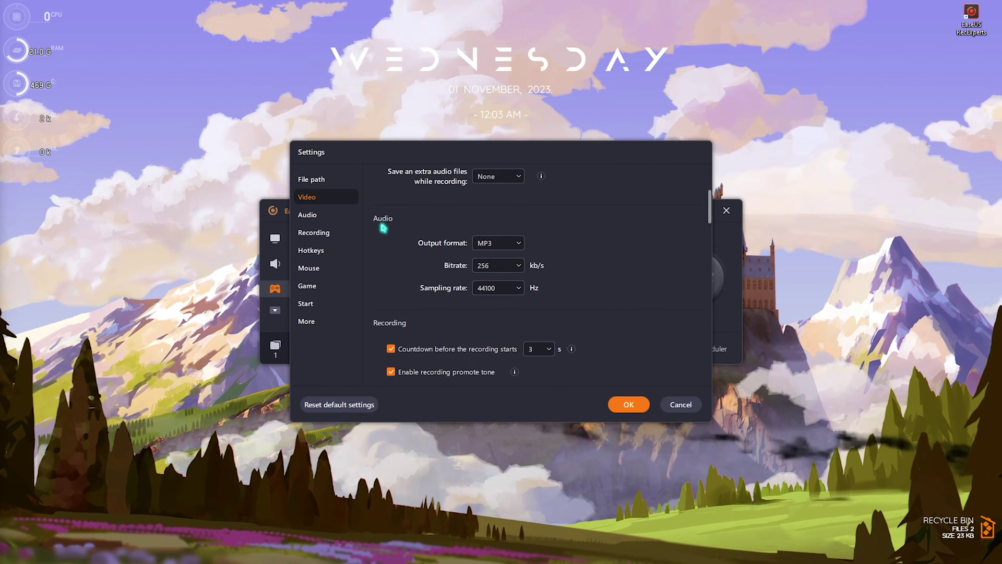
{"action": "left_click", "coordinate": [500, 244]}
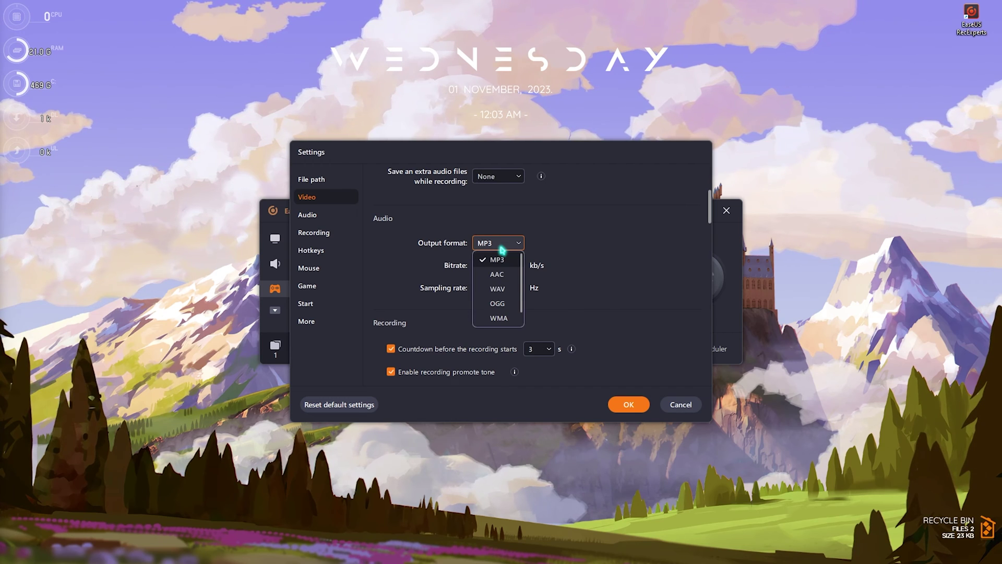
{"action": "left_click", "coordinate": [494, 260]}
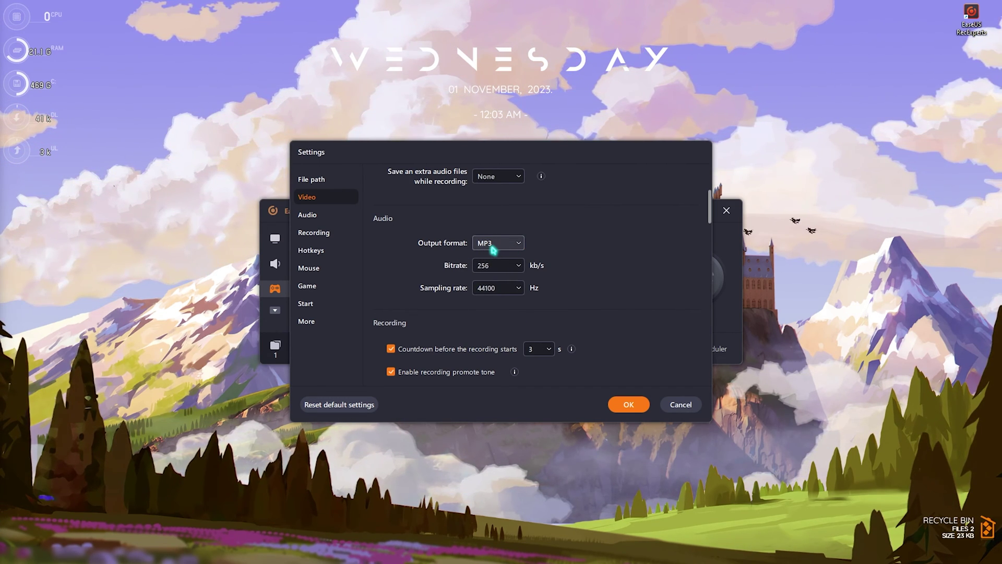
{"action": "left_click", "coordinate": [502, 265]}
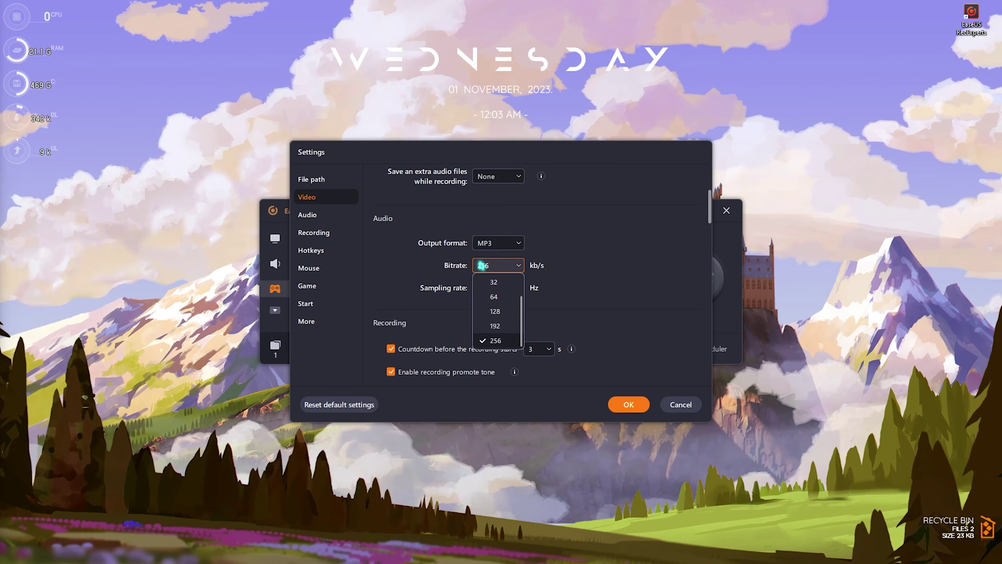
{"action": "left_click", "coordinate": [487, 342]}
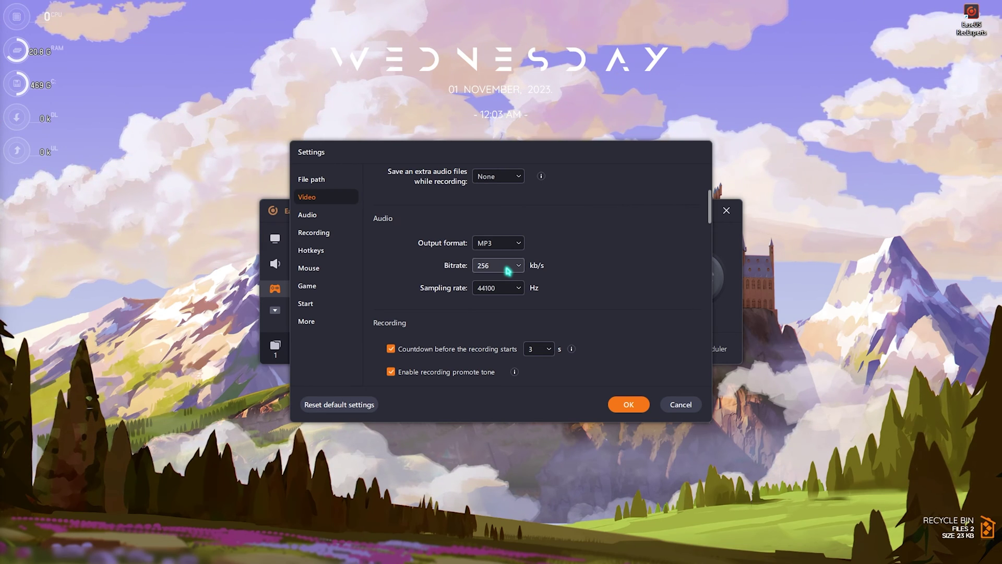
{"action": "left_click", "coordinate": [502, 288]}
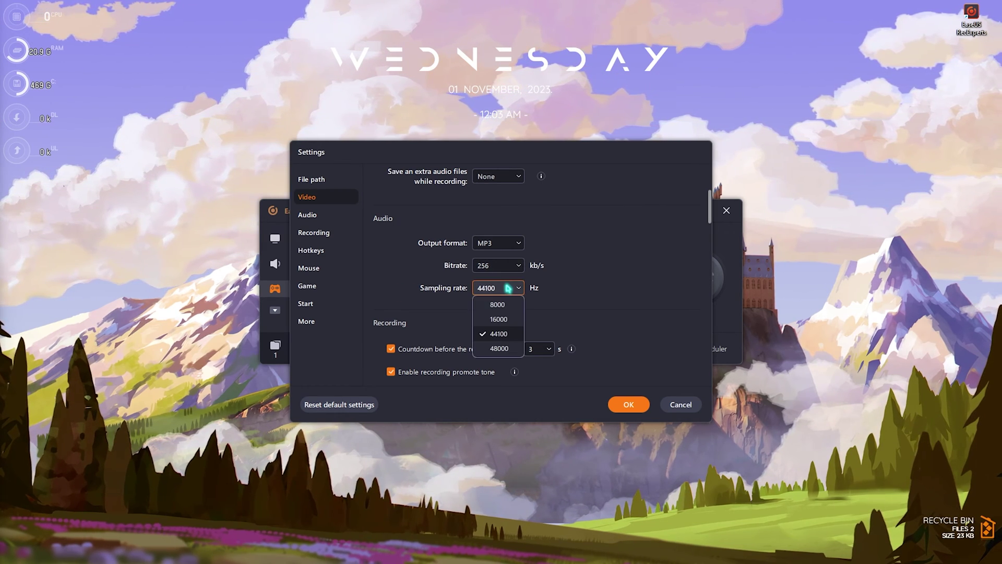
{"action": "left_click", "coordinate": [497, 337]}
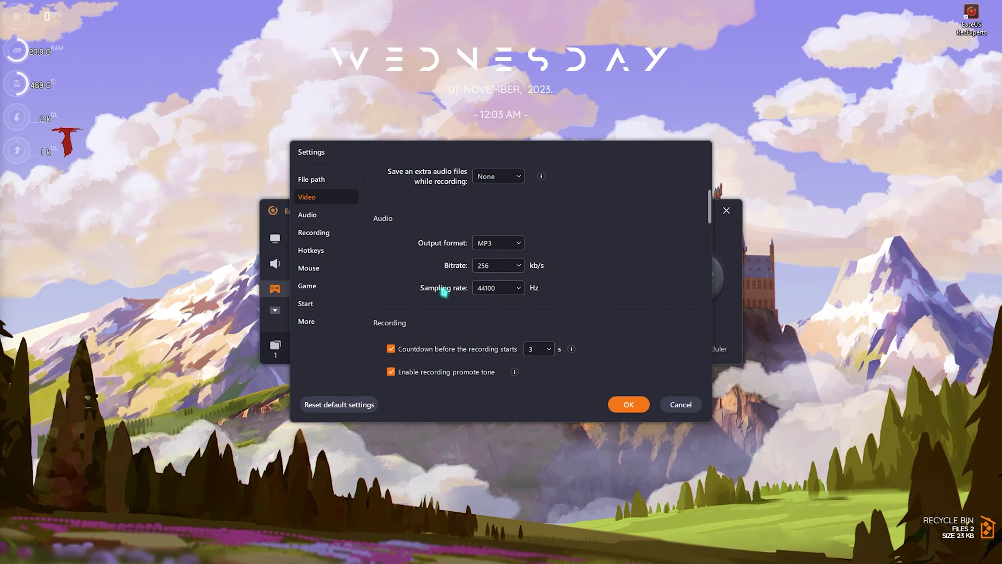
Examine the recording behaviour options, from countdown to immediate playback, and the hotkey assignments
{"action": "scroll", "coordinate": [455, 292], "scroll_direction": "down", "scroll_amount": 4}
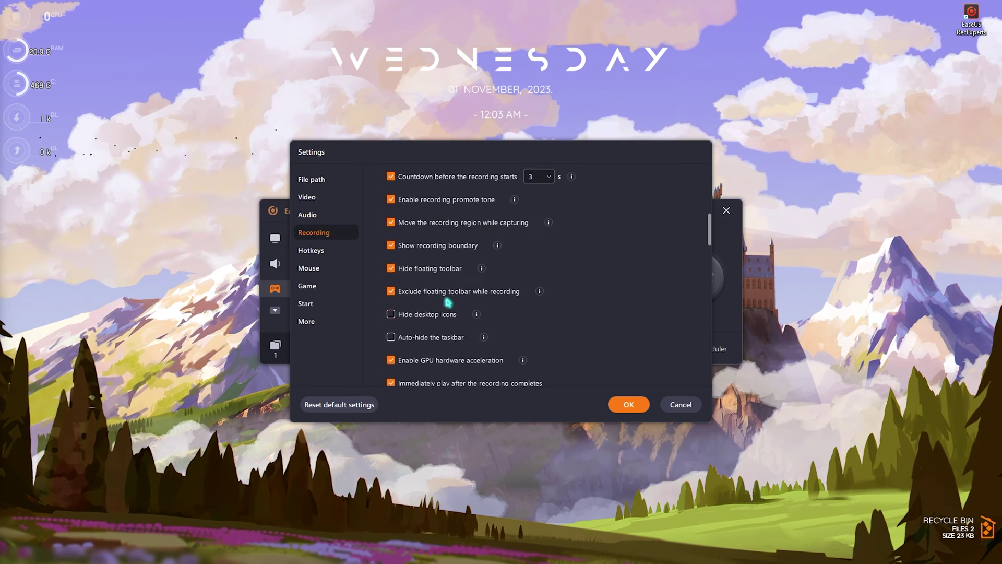
{"action": "scroll", "coordinate": [433, 243], "scroll_direction": "up", "scroll_amount": 1}
{"action": "scroll", "coordinate": [432, 230], "scroll_direction": "down", "scroll_amount": 1}
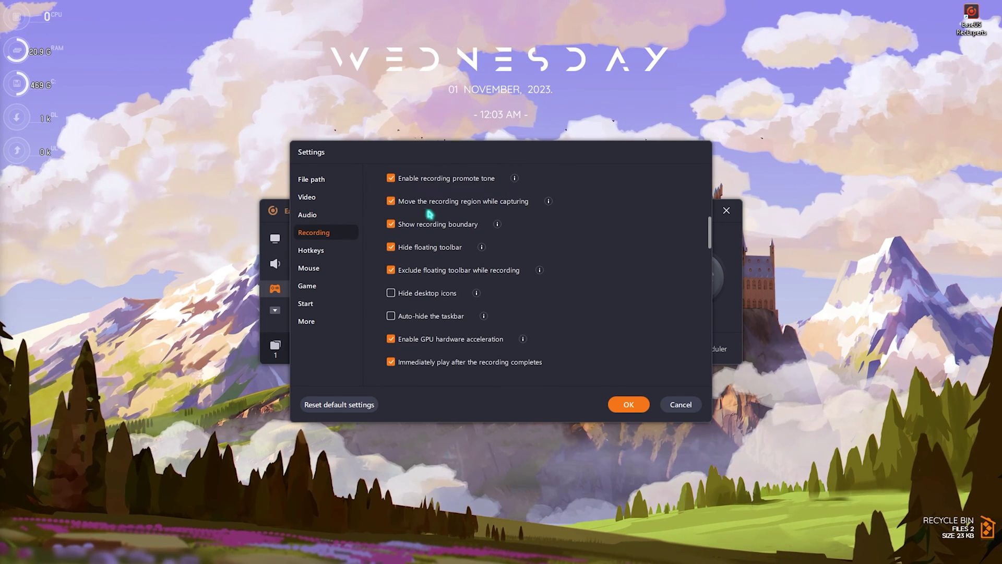
{"action": "scroll", "coordinate": [449, 218], "scroll_direction": "up", "scroll_amount": 1}
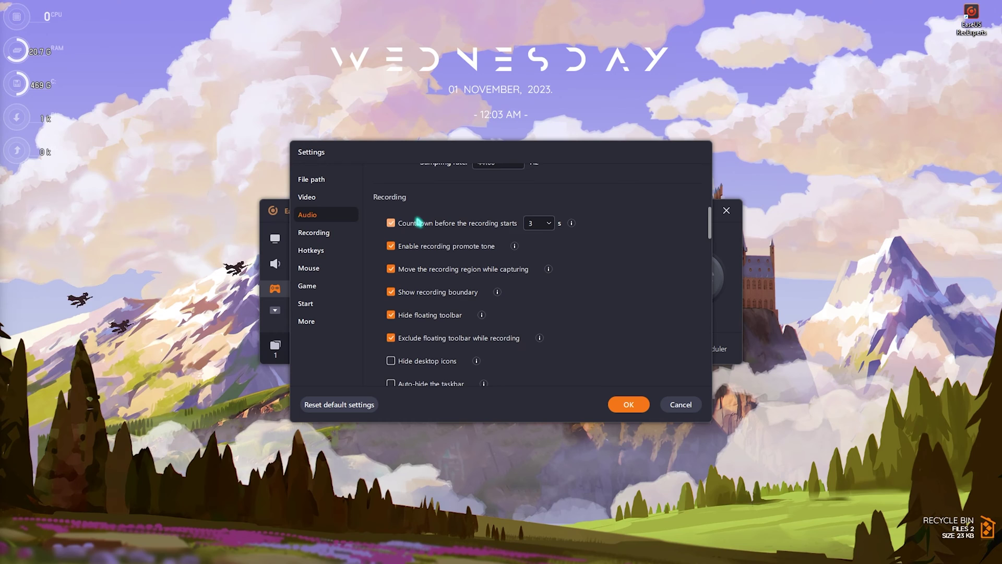
{"action": "scroll", "coordinate": [449, 256], "scroll_direction": "down", "scroll_amount": 1}
{"action": "scroll", "coordinate": [530, 295], "scroll_direction": "down", "scroll_amount": 1}
{"action": "scroll", "coordinate": [530, 290], "scroll_direction": "down", "scroll_amount": 3}
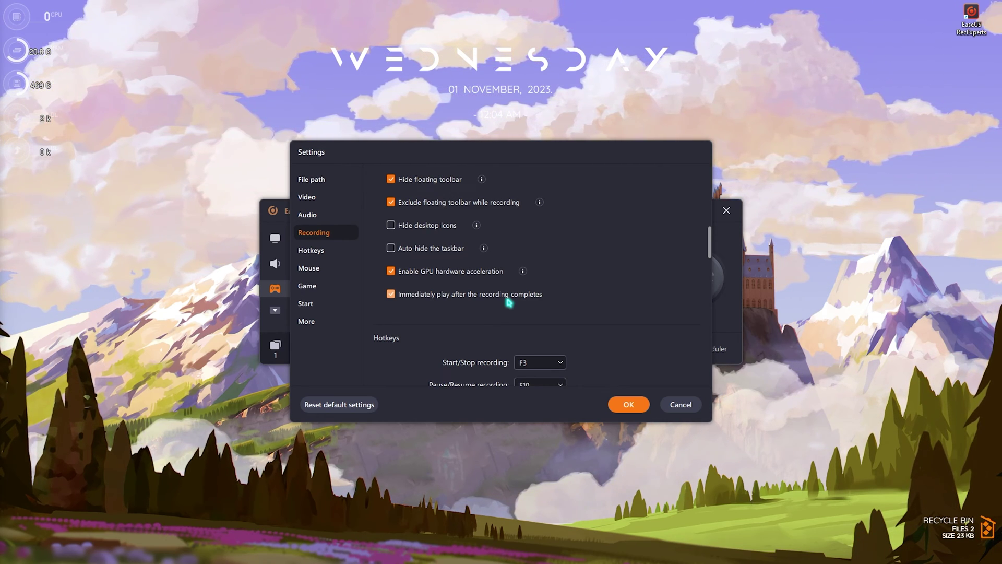
{"action": "scroll", "coordinate": [509, 301], "scroll_direction": "down", "scroll_amount": 2}
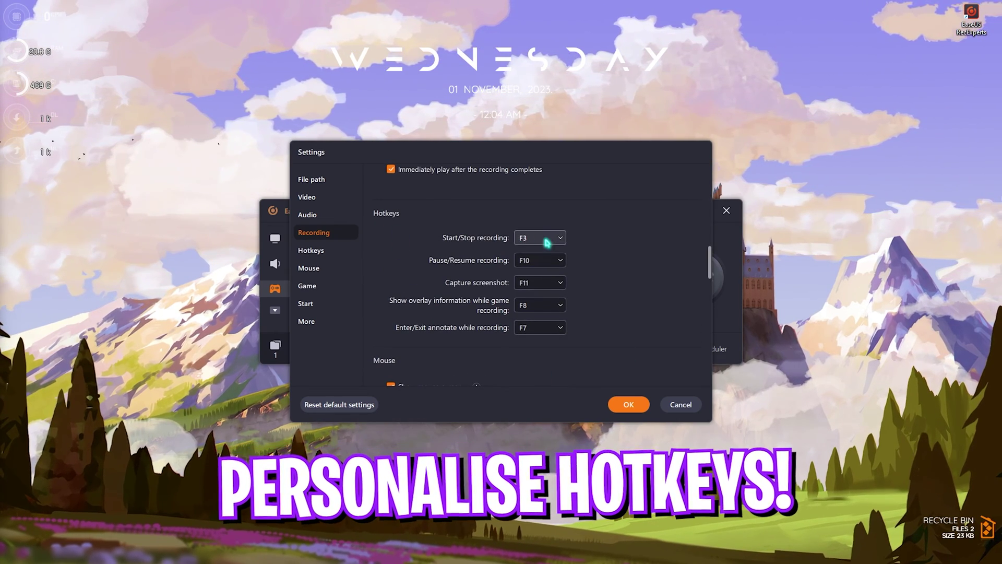
{"action": "scroll", "coordinate": [522, 292], "scroll_direction": "down", "scroll_amount": 1}
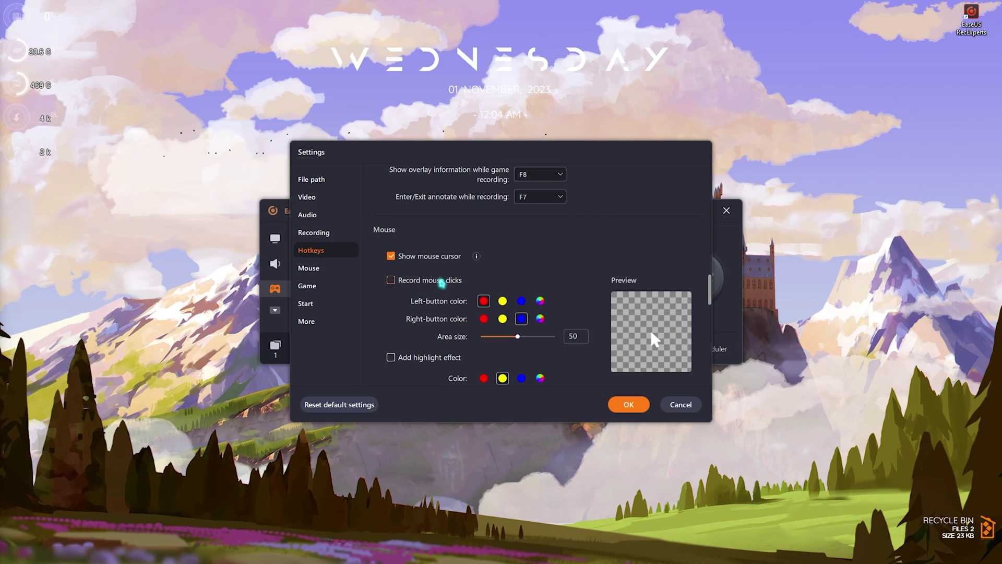
Turn mouse click recording on and off again, and switch the left-button color to yellow and back to red
{"action": "scroll", "coordinate": [441, 283], "scroll_direction": "down", "scroll_amount": 1}
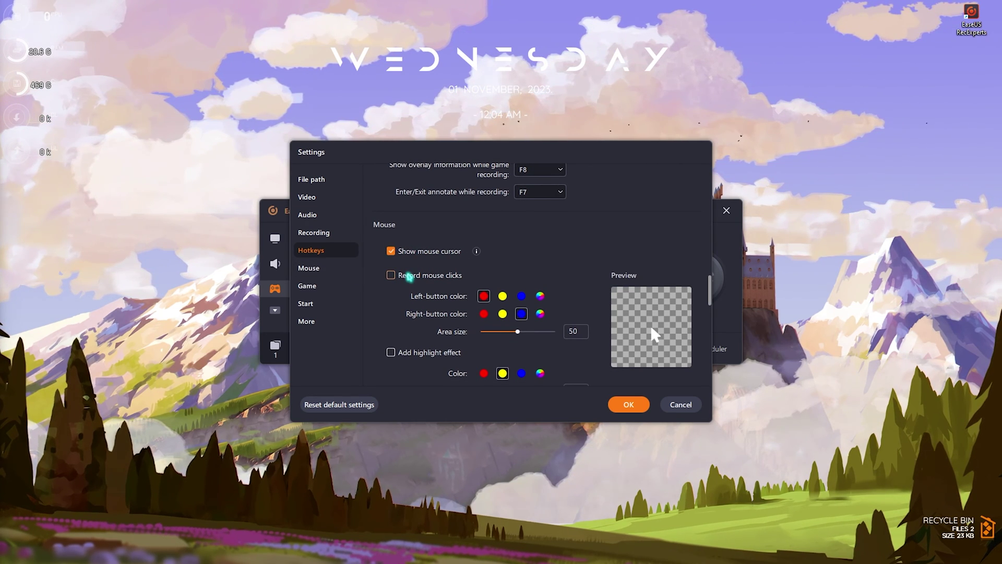
{"action": "left_click", "coordinate": [392, 275]}
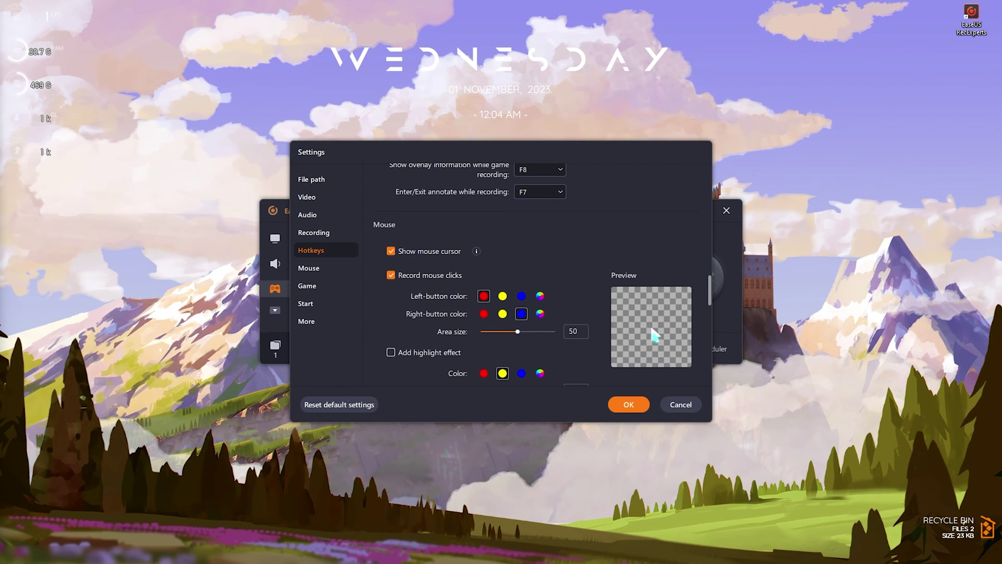
{"action": "left_click", "coordinate": [391, 275]}
{"action": "left_click", "coordinate": [503, 296]}
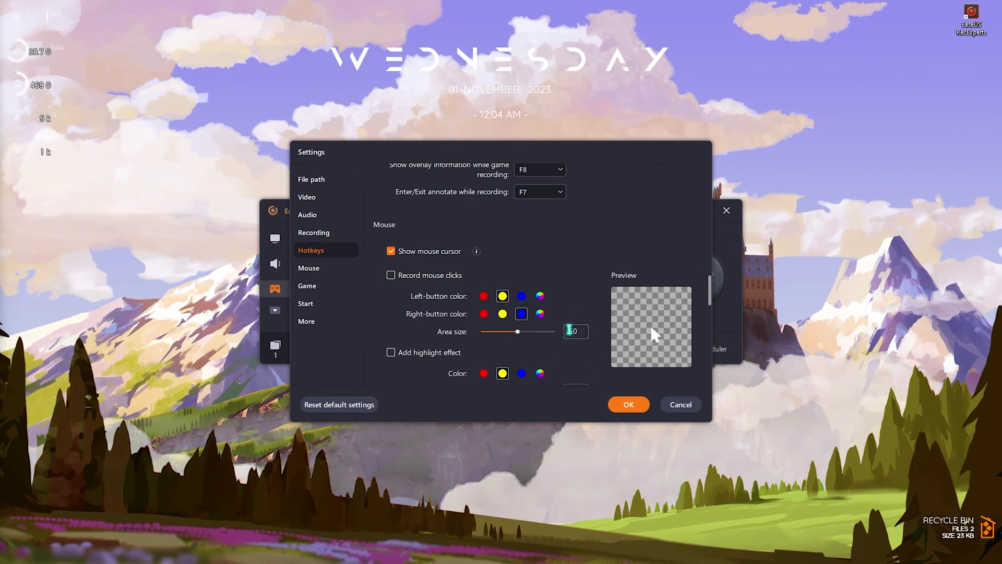
{"action": "left_click", "coordinate": [483, 296]}
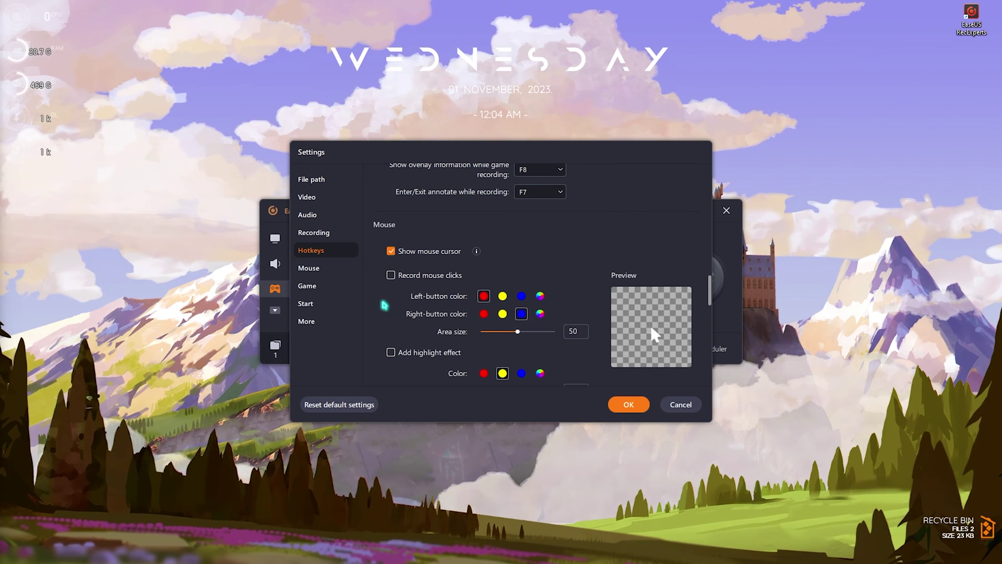
Add the highlight effect to the mouse cursor and set its opacity to 24
{"action": "scroll", "coordinate": [417, 292], "scroll_direction": "down", "scroll_amount": 1}
{"action": "scroll", "coordinate": [415, 291], "scroll_direction": "down", "scroll_amount": 4}
{"action": "scroll", "coordinate": [415, 293], "scroll_direction": "up", "scroll_amount": 3}
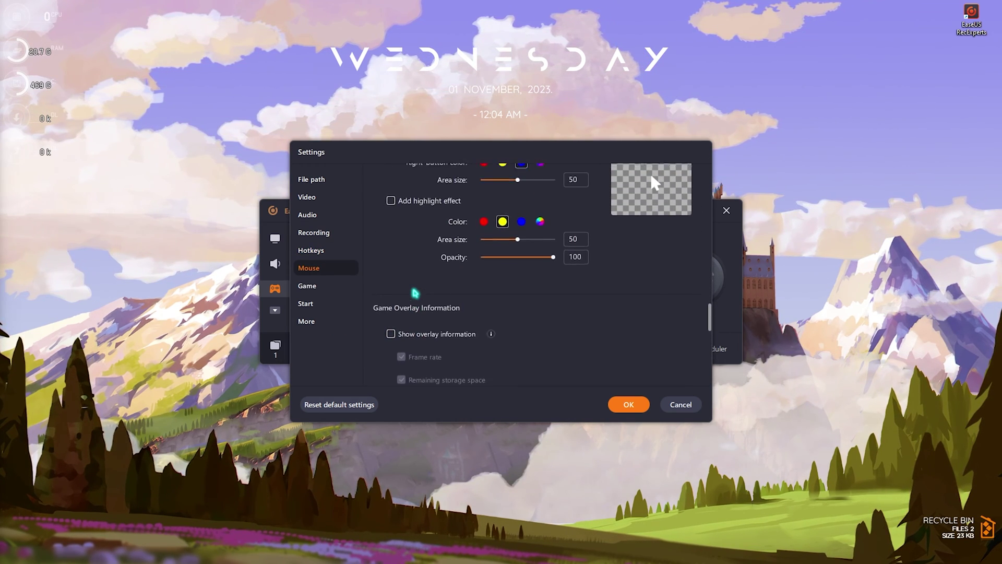
{"action": "scroll", "coordinate": [415, 293], "scroll_direction": "up", "scroll_amount": 1}
{"action": "left_click", "coordinate": [391, 285]}
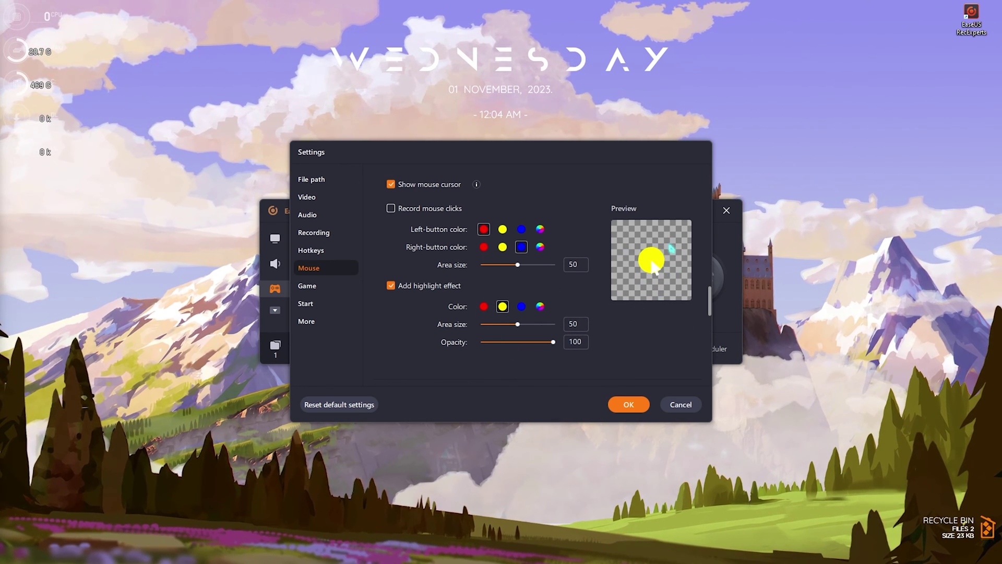
{"action": "left_click_drag", "start_coordinate": [554, 343], "coordinate": [495, 343]}
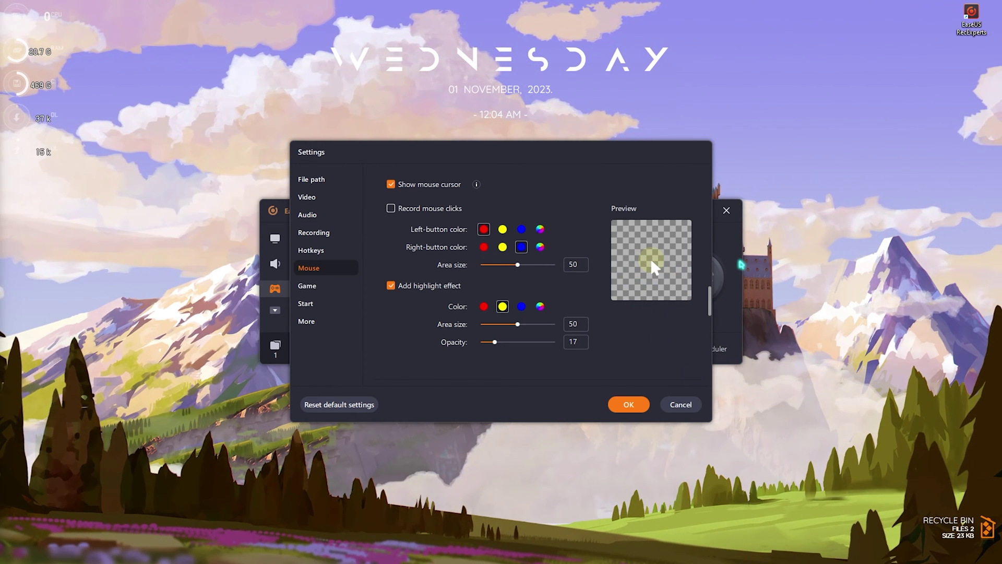
{"action": "mouse_move", "coordinate": [495, 342]}
{"action": "left_mouse_down"}
{"action": "mouse_move", "coordinate": [564, 345]}
{"action": "mouse_move", "coordinate": [500, 343]}
{"action": "left_mouse_up"}
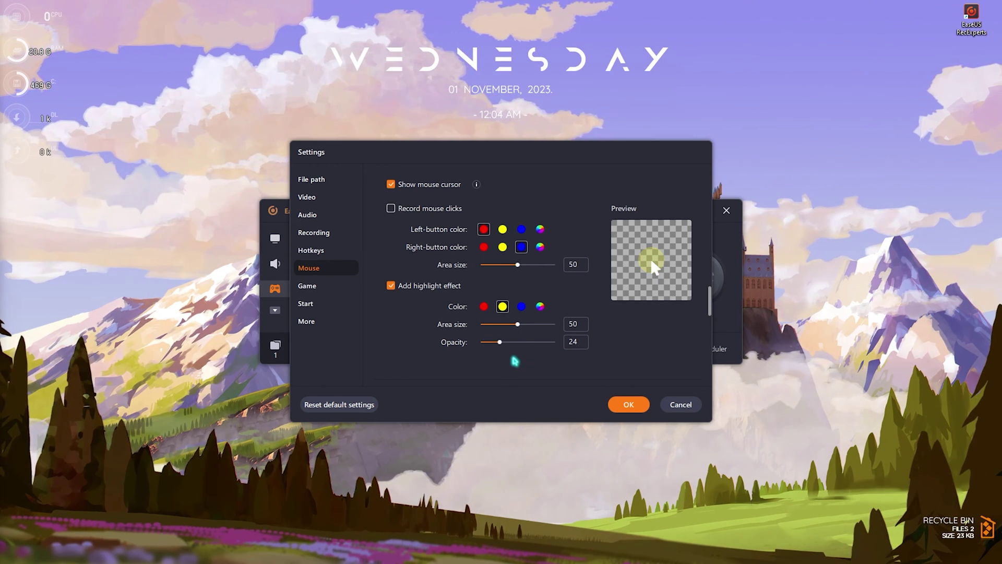
Review the game overlay, startup and main panel closing options, and apply the settings
{"action": "scroll", "coordinate": [510, 326], "scroll_direction": "down", "scroll_amount": 3}
{"action": "scroll", "coordinate": [511, 316], "scroll_direction": "down", "scroll_amount": 2}
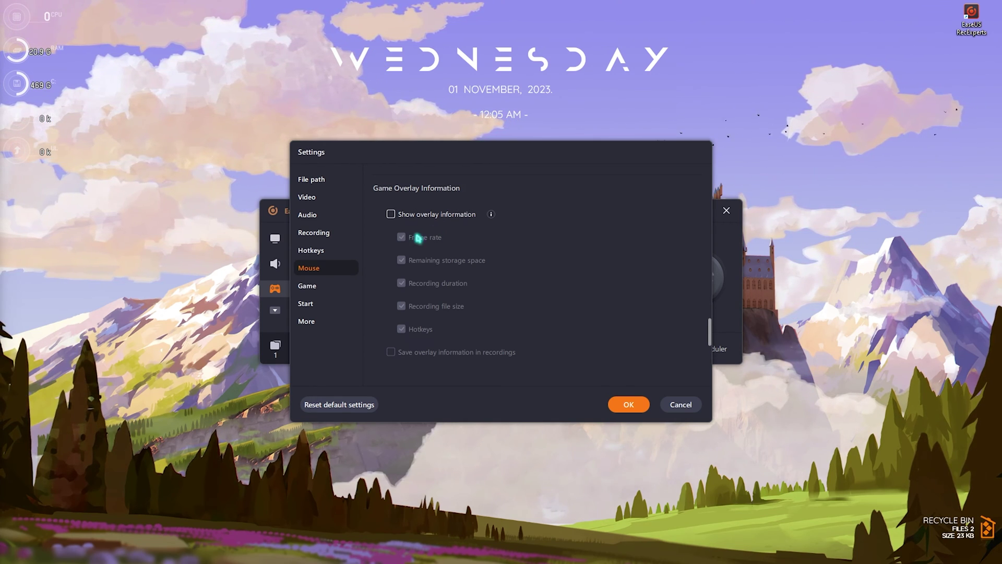
{"action": "scroll", "coordinate": [402, 229], "scroll_direction": "down", "scroll_amount": 4}
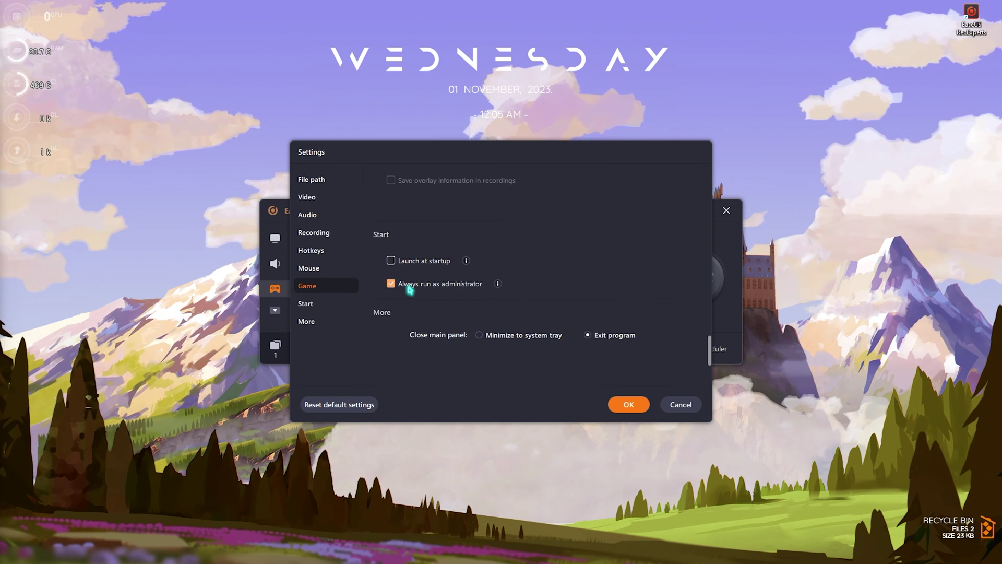
{"action": "scroll", "coordinate": [385, 327], "scroll_direction": "down", "scroll_amount": 3}
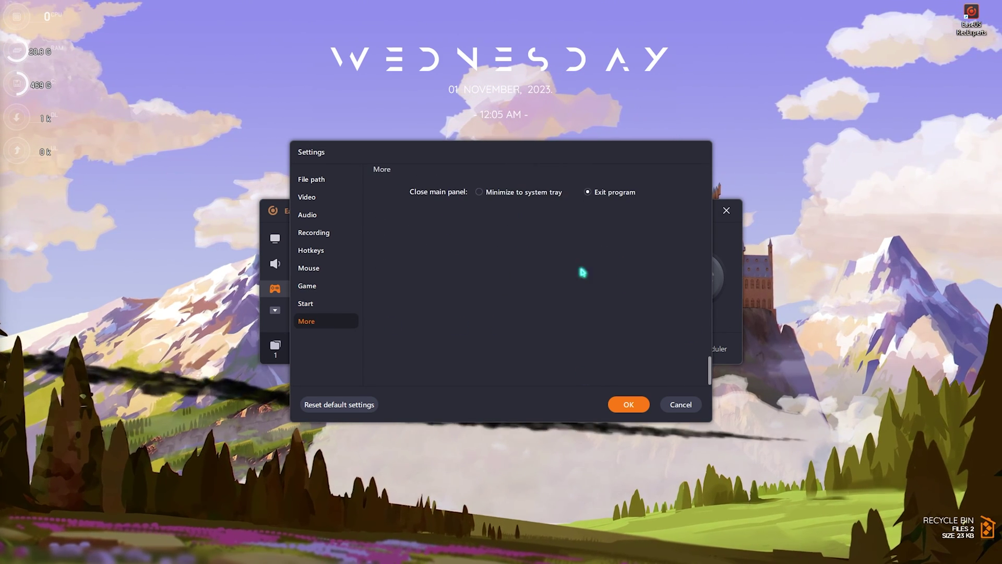
{"action": "scroll", "coordinate": [581, 268], "scroll_direction": "up", "scroll_amount": 10}
{"action": "left_click", "coordinate": [630, 407]}
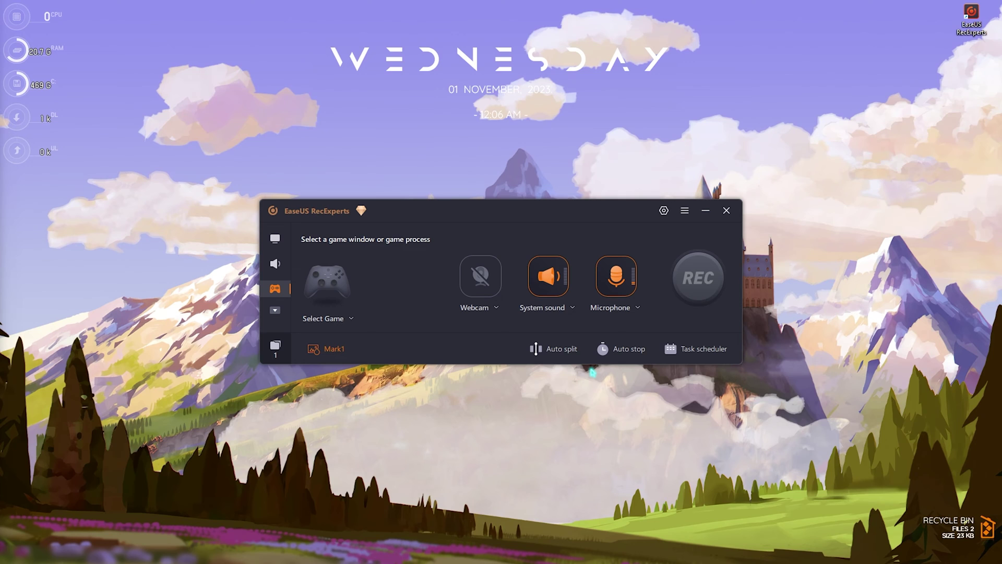
Try out automatic splitting of the recording file at 20 minutes and discard the change
{"action": "left_click", "coordinate": [559, 349]}
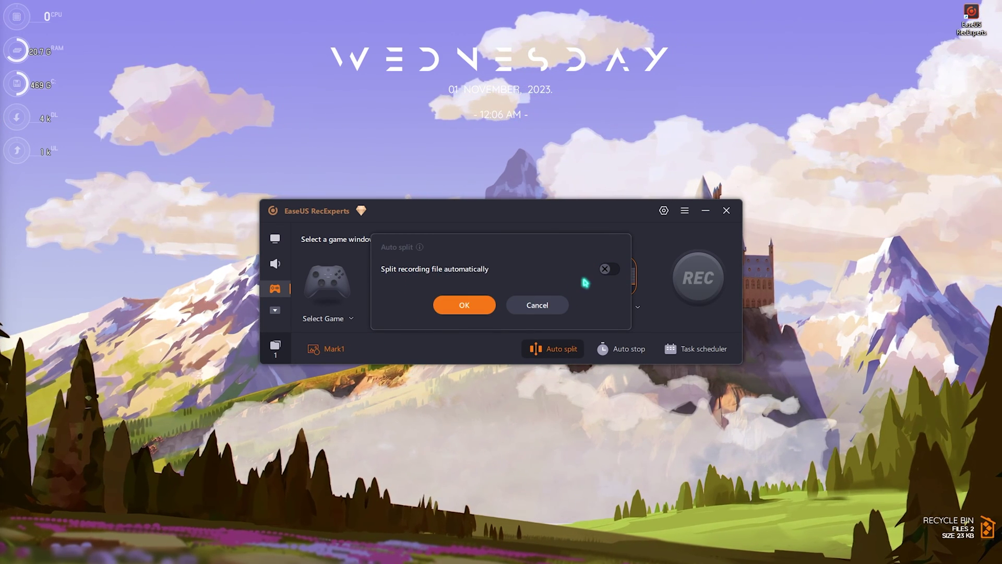
{"action": "left_click", "coordinate": [608, 269]}
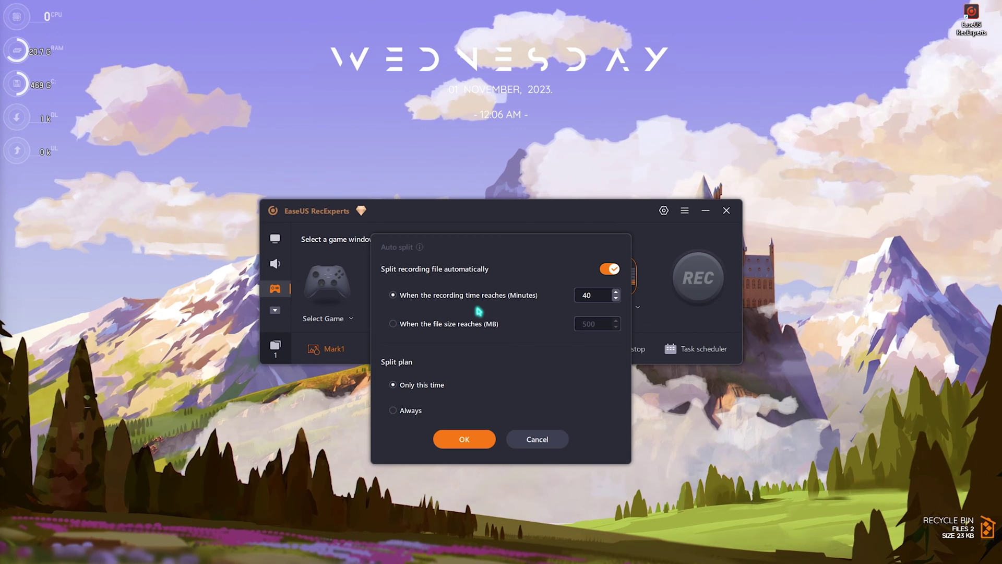
{"action": "left_click_drag", "start_coordinate": [587, 295], "coordinate": [577, 296]}
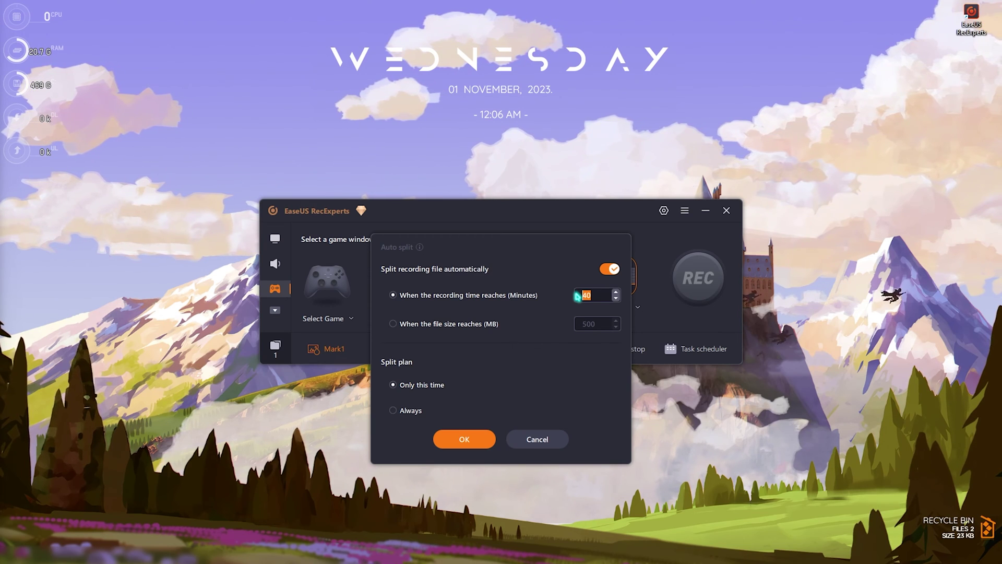
{"action": "type", "text": "20"}
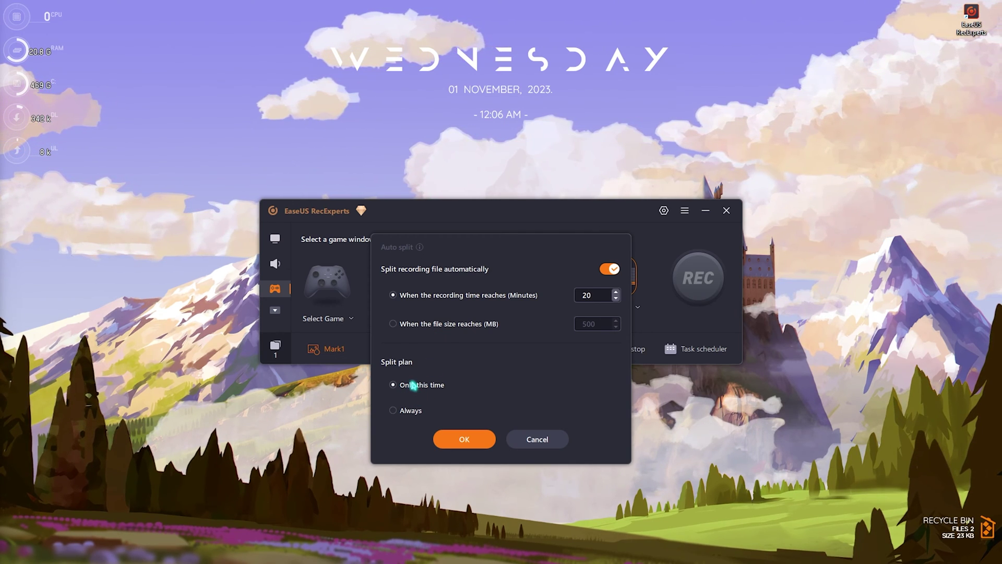
{"action": "left_click", "coordinate": [537, 440]}
{"action": "left_click", "coordinate": [552, 349]}
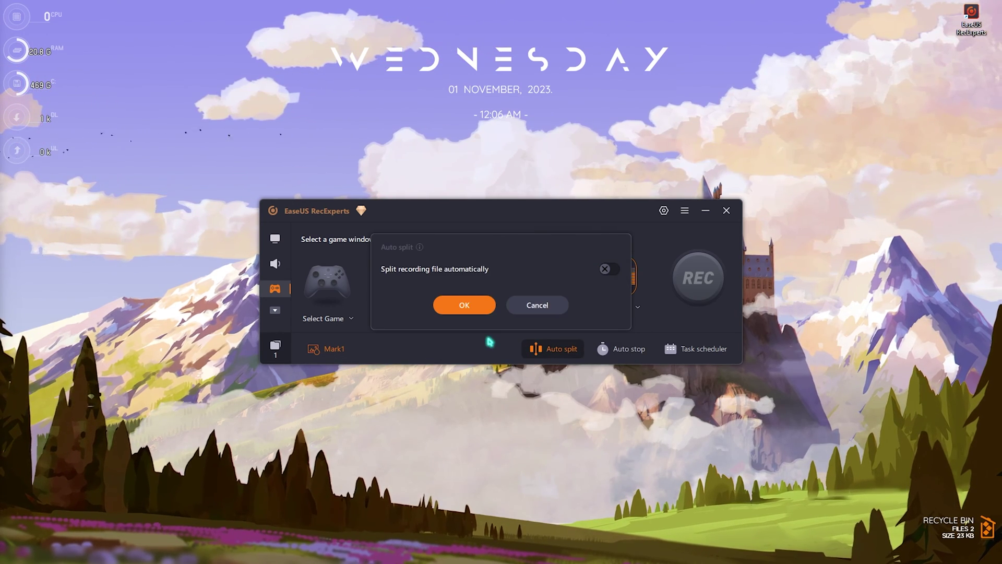
{"action": "left_click", "coordinate": [538, 305]}
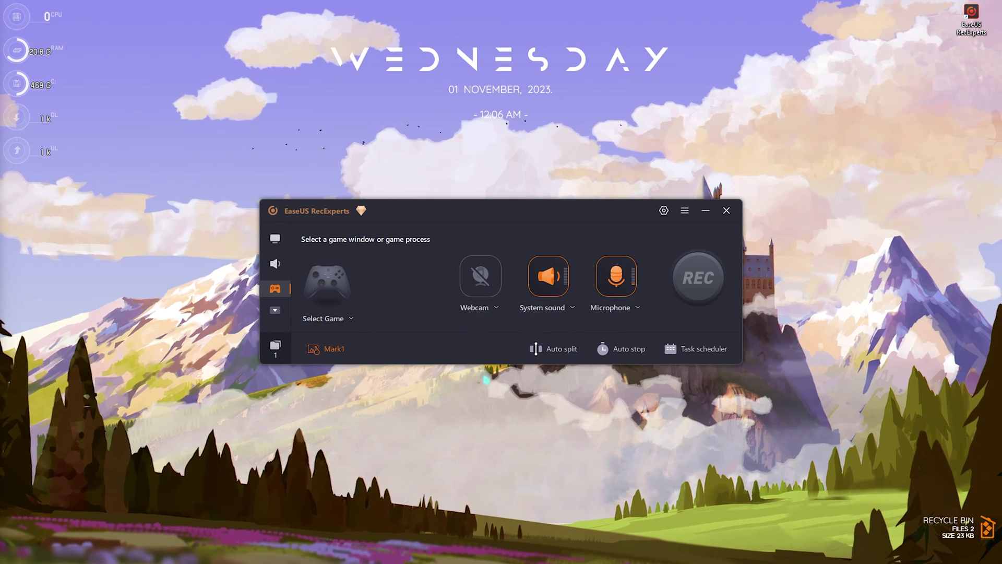
Turn automatic recording stop on to review its time, file size and stop plan options, and turn it off again
{"action": "left_click", "coordinate": [629, 348]}
{"action": "left_click", "coordinate": [610, 268]}
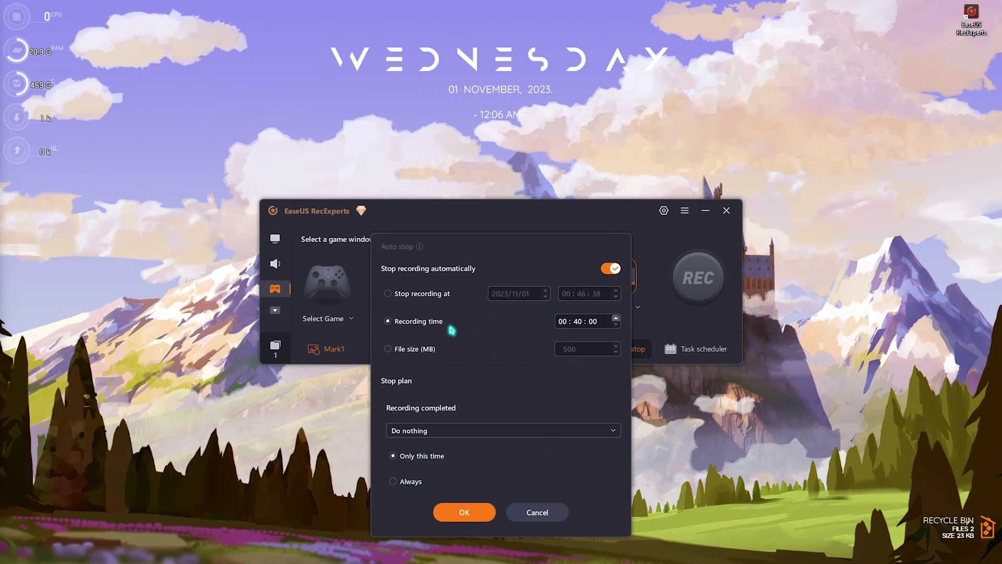
{"action": "left_click", "coordinate": [610, 268]}
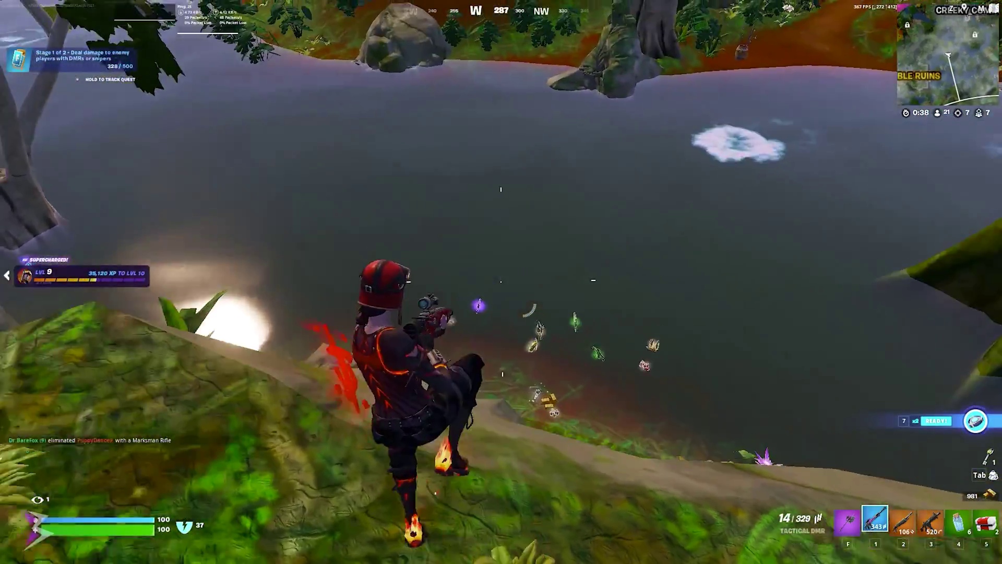
{"action": "key", "text": "w"}
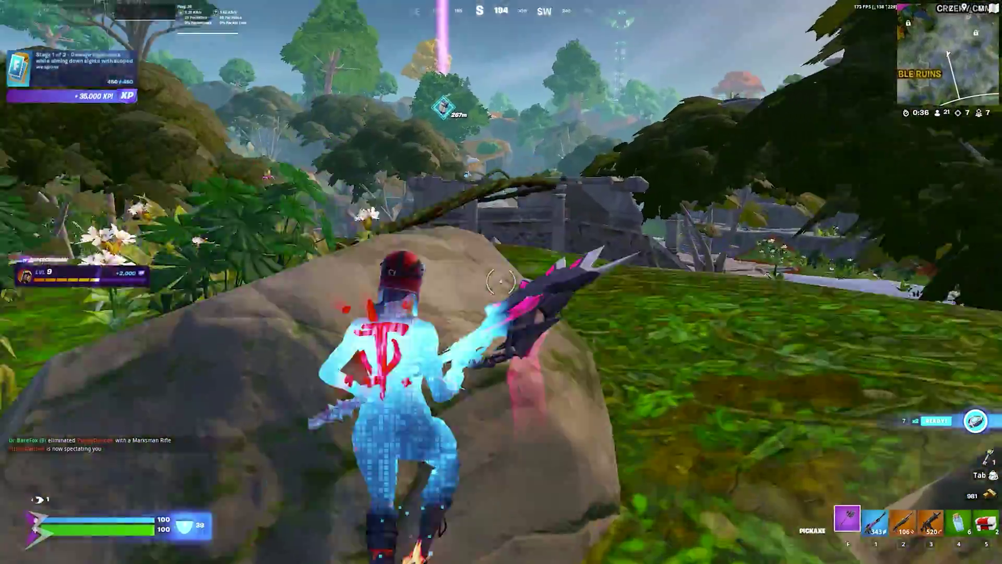
{"action": "key", "text": "5"}
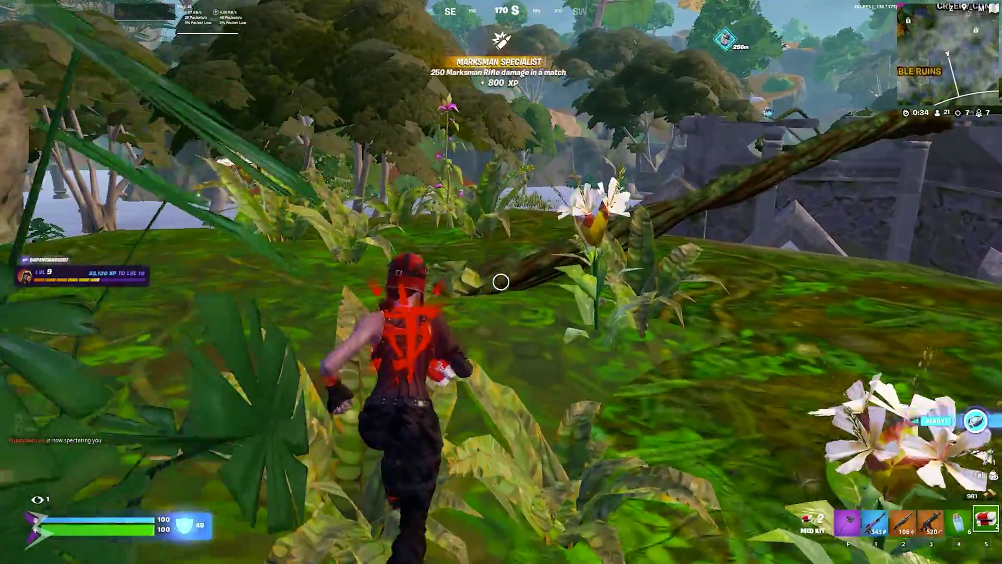
{"action": "key", "text": "e"}
{"action": "key", "text": "1"}
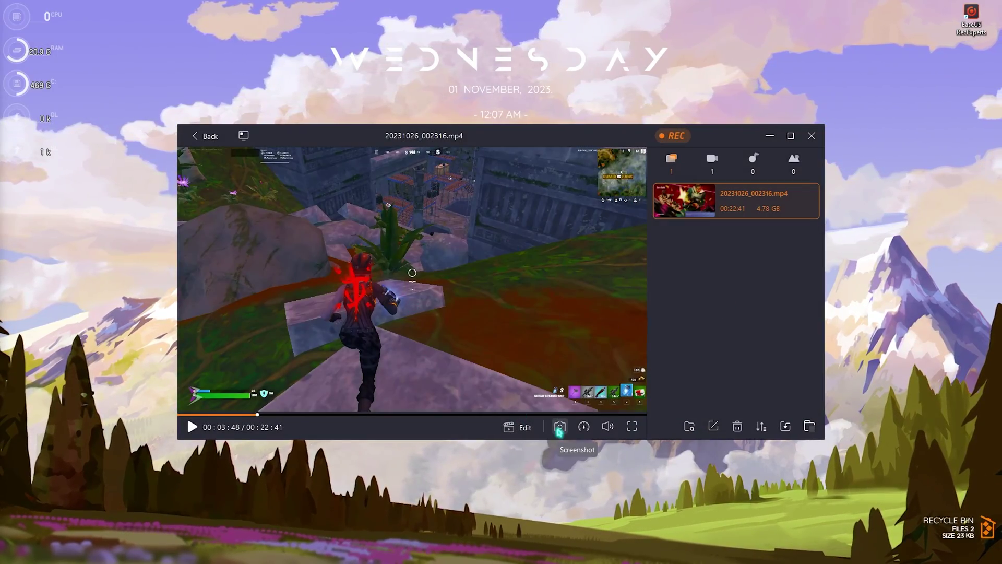
Move the recorded video's playback to 00:04:30 and examine its playback speed, volume and editing options
{"action": "left_click", "coordinate": [287, 415]}
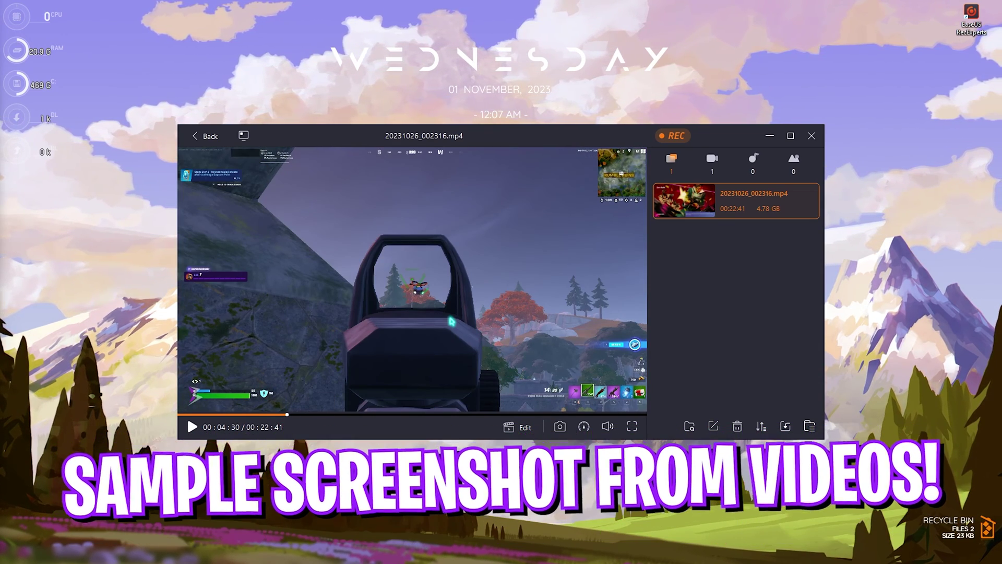
{"action": "left_click", "coordinate": [584, 427]}
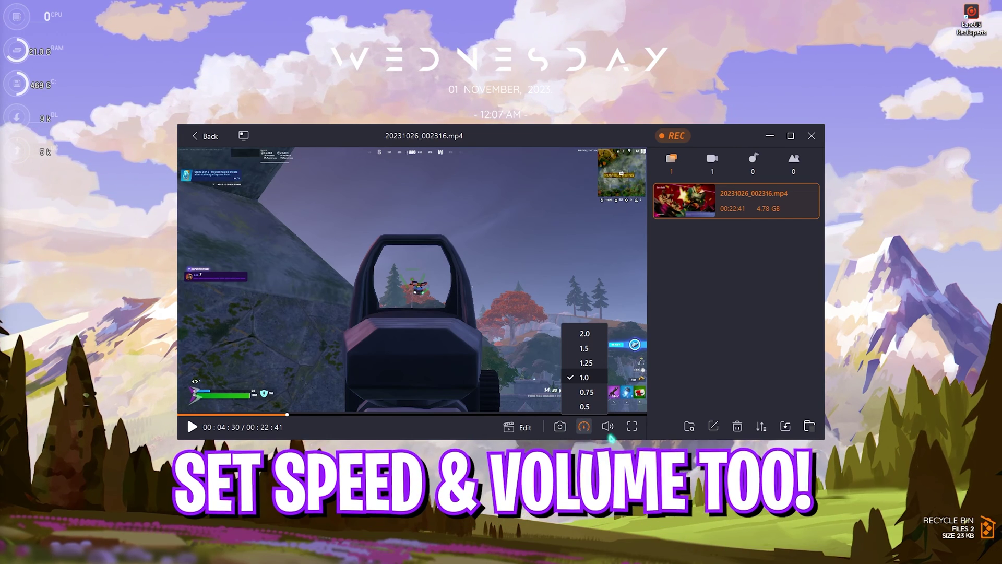
{"action": "left_click", "coordinate": [610, 428]}
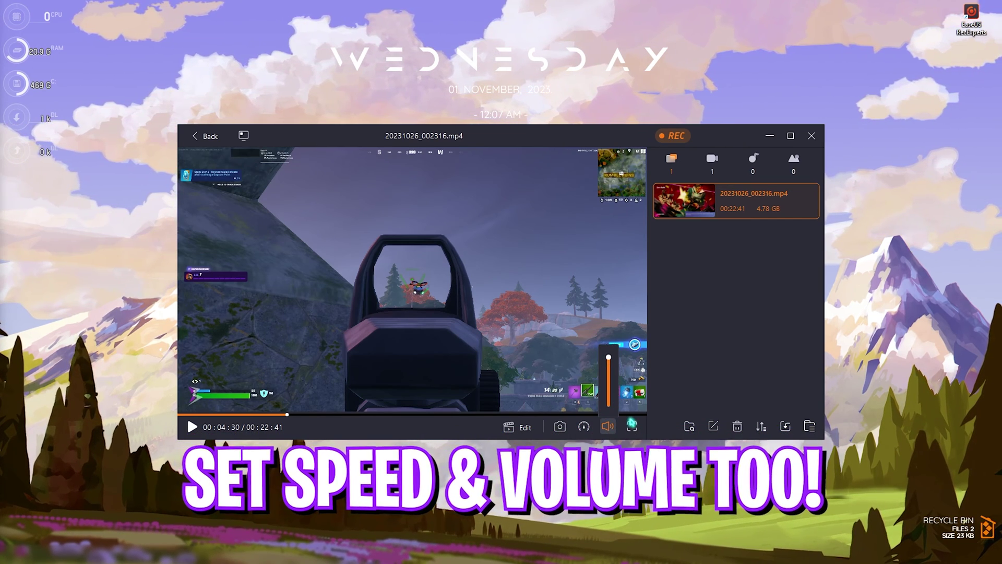
{"action": "left_click", "coordinate": [528, 432]}
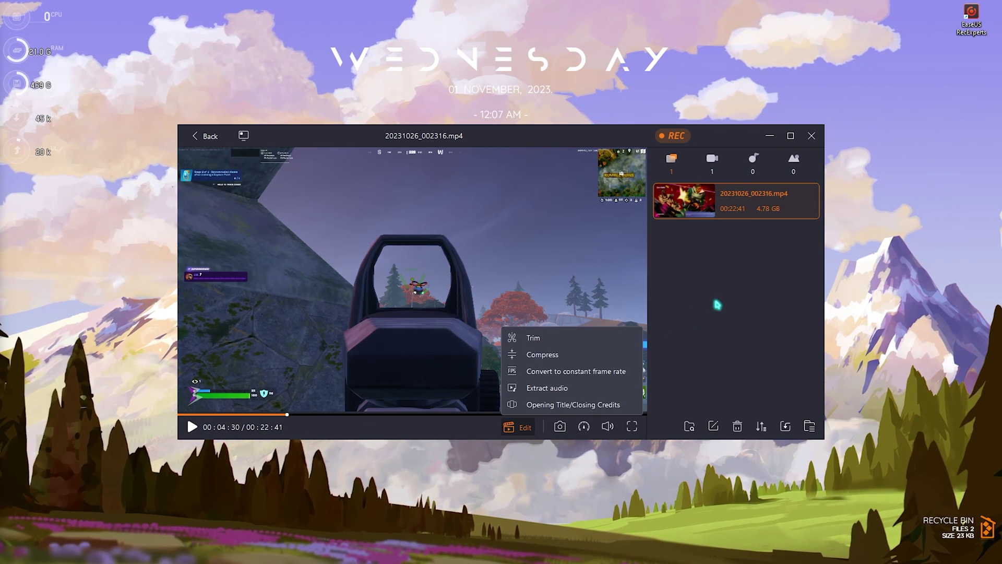
{"action": "left_click", "coordinate": [701, 338]}
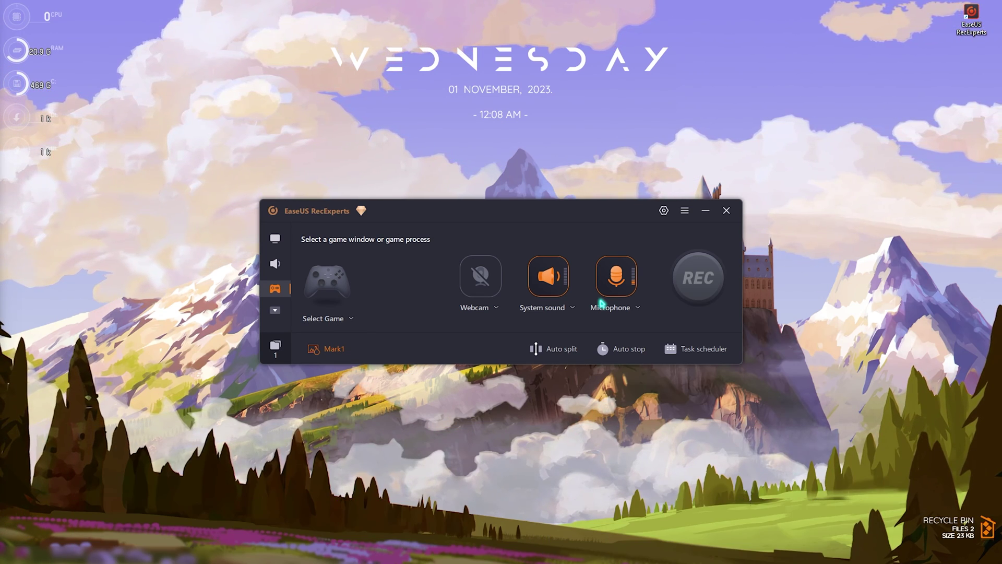
{"action": "mouse_move", "coordinate": [582, 551]}
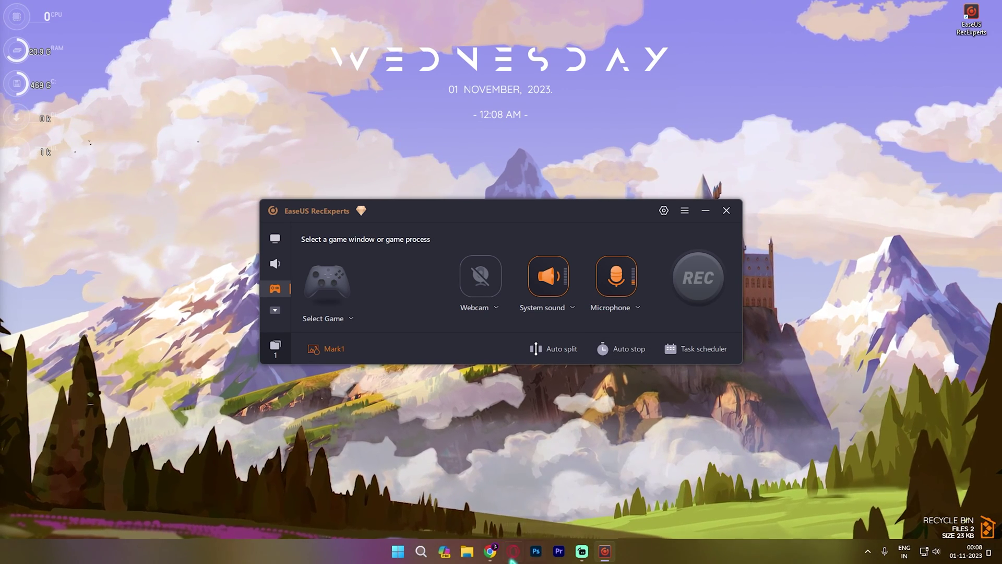
{"action": "left_click", "coordinate": [514, 498]}
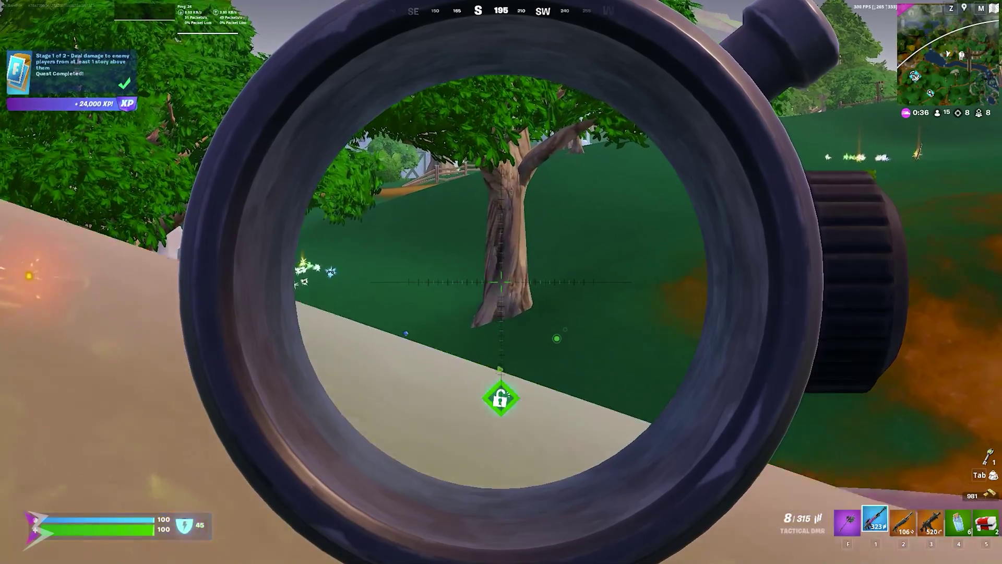
{"action": "key", "text": "w"}
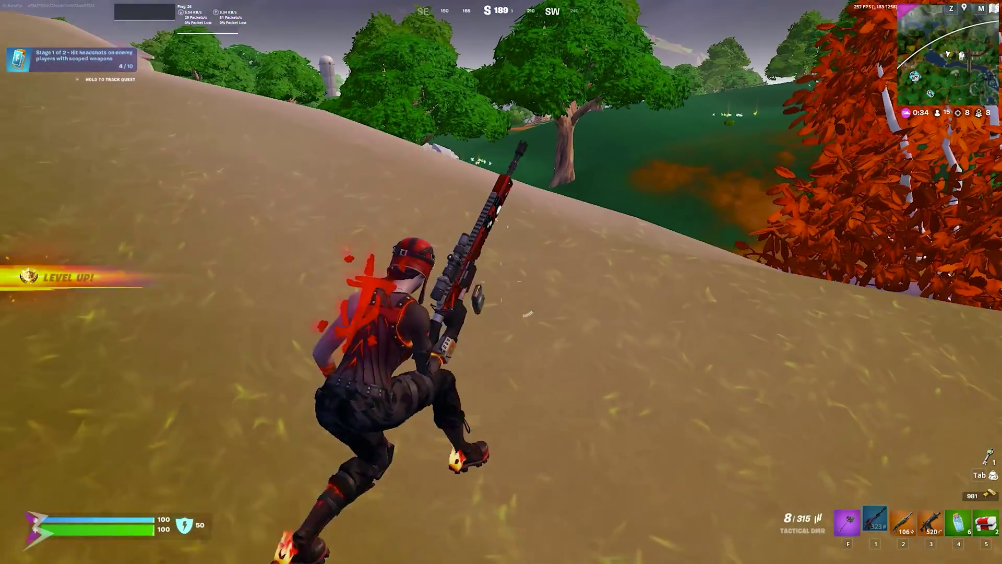
{"action": "key", "text": "r"}
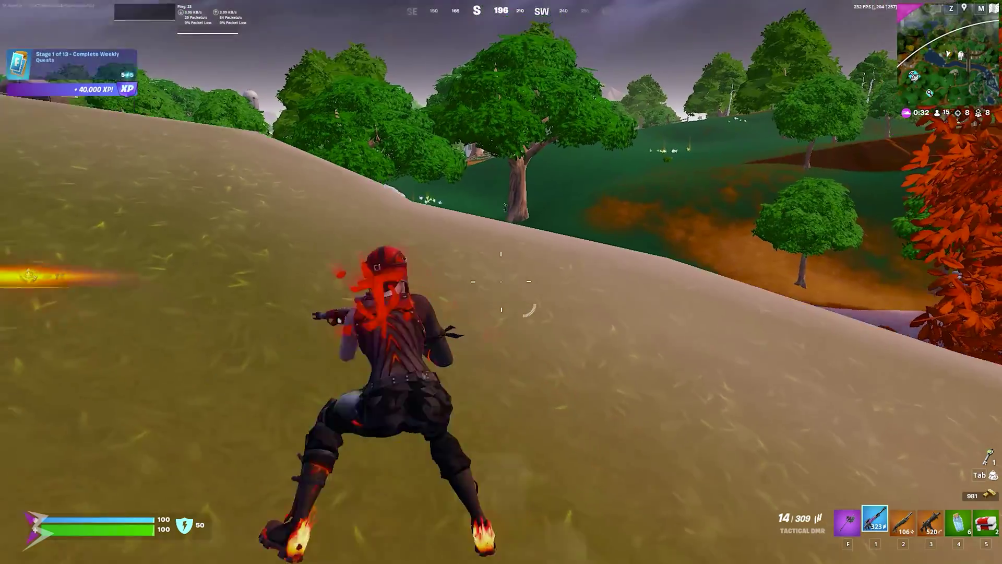
{"action": "right_click", "coordinate": [501, 282]}
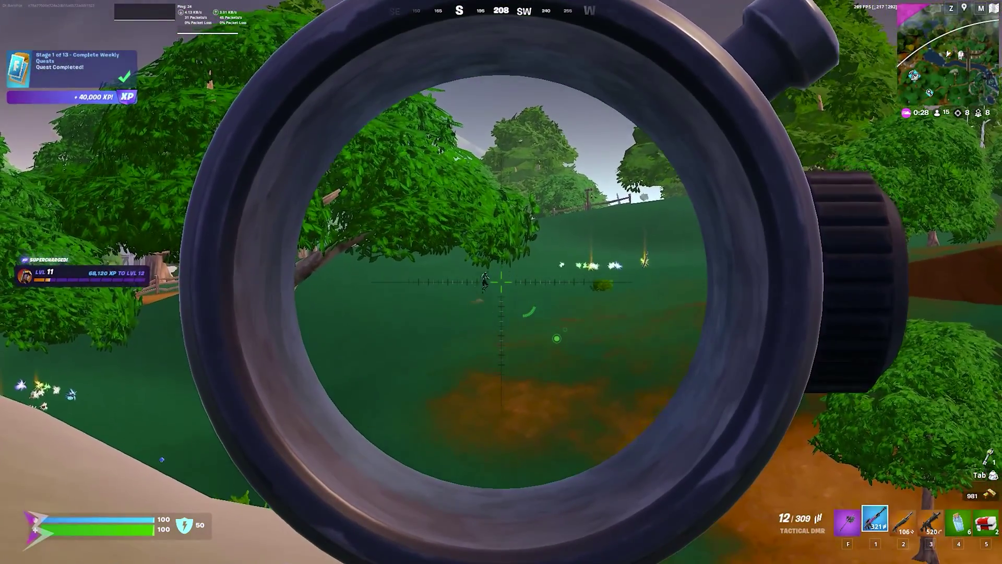
{"action": "left_click", "coordinate": [501, 282]}
{"action": "left_click", "coordinate": [501, 282]}
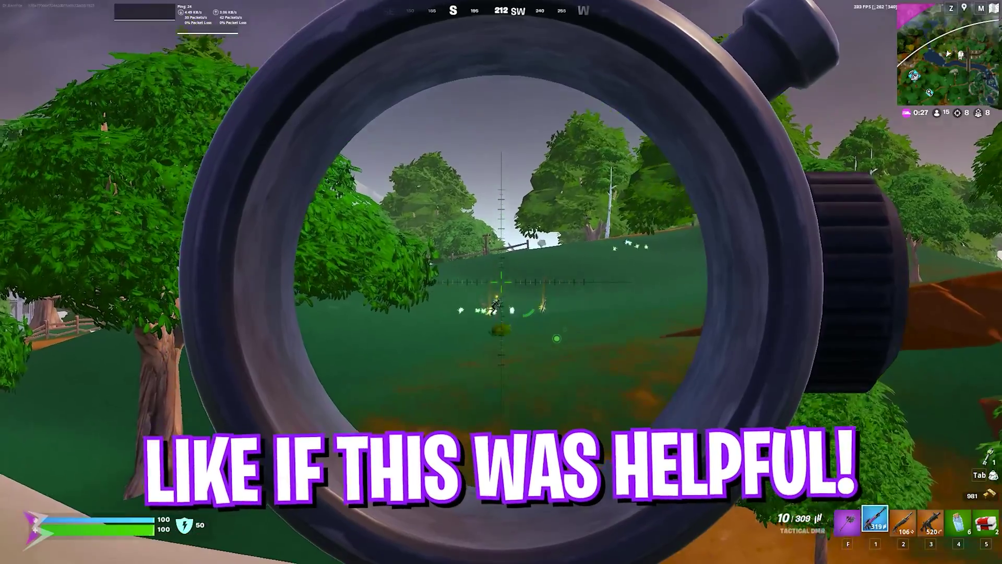
{"action": "left_click", "coordinate": [501, 282]}
{"action": "left_click", "coordinate": [502, 282]}
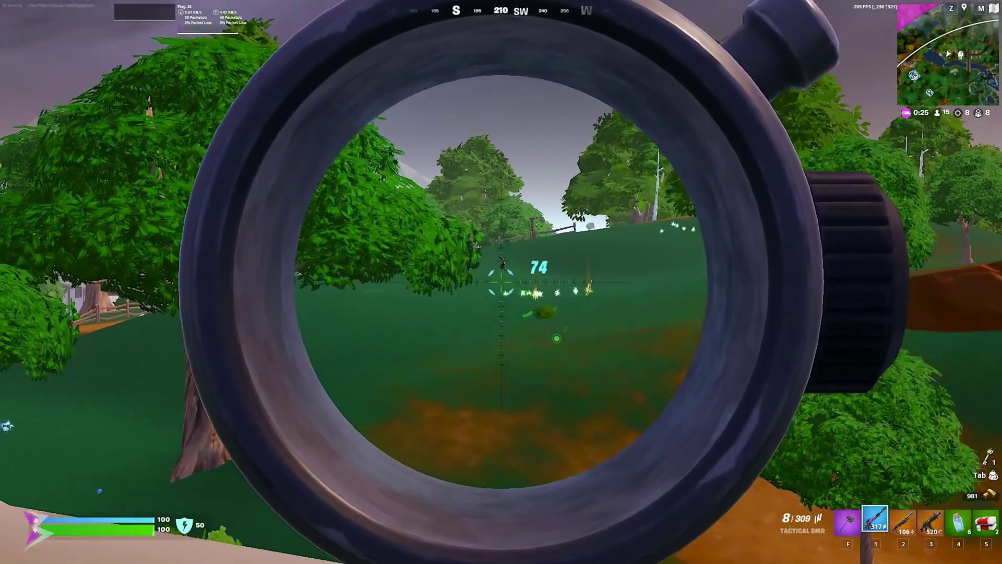
{"action": "left_click", "coordinate": [501, 282]}
{"action": "right_click", "coordinate": [502, 282]}
{"action": "key", "text": "s"}
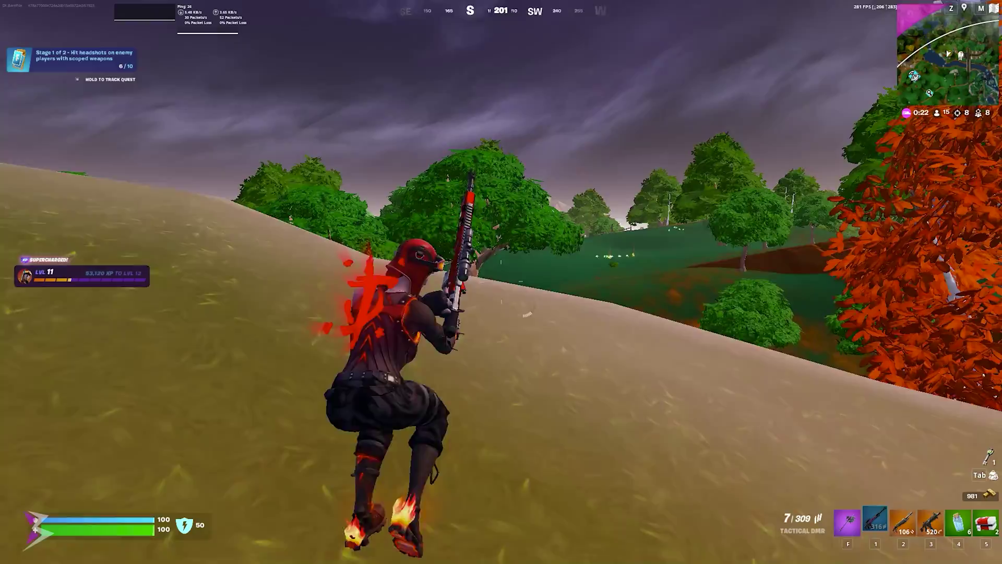
{"action": "key", "text": "r"}
{"action": "right_click", "coordinate": [501, 282]}
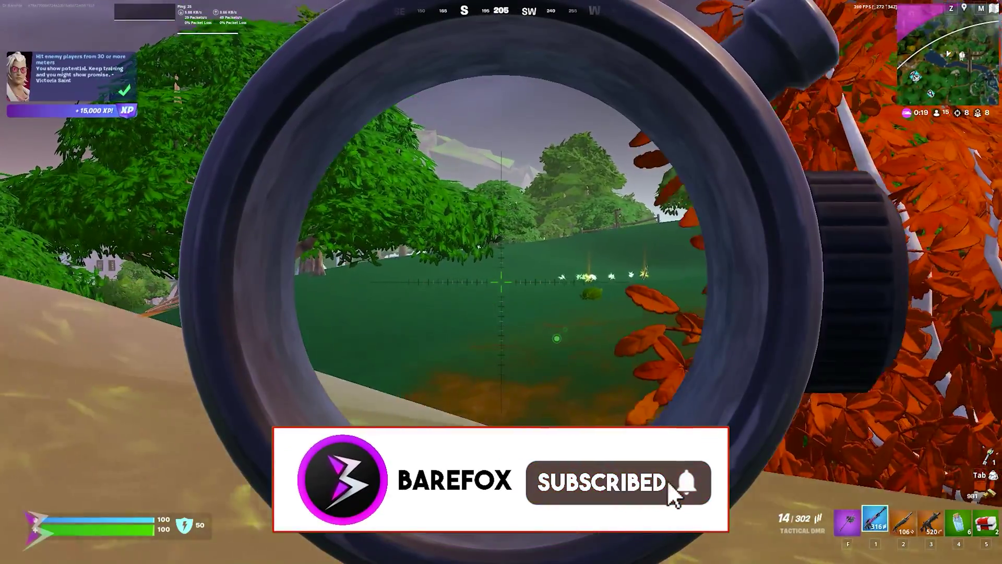
{"action": "right_click", "coordinate": [501, 282]}
{"action": "key", "text": "w"}
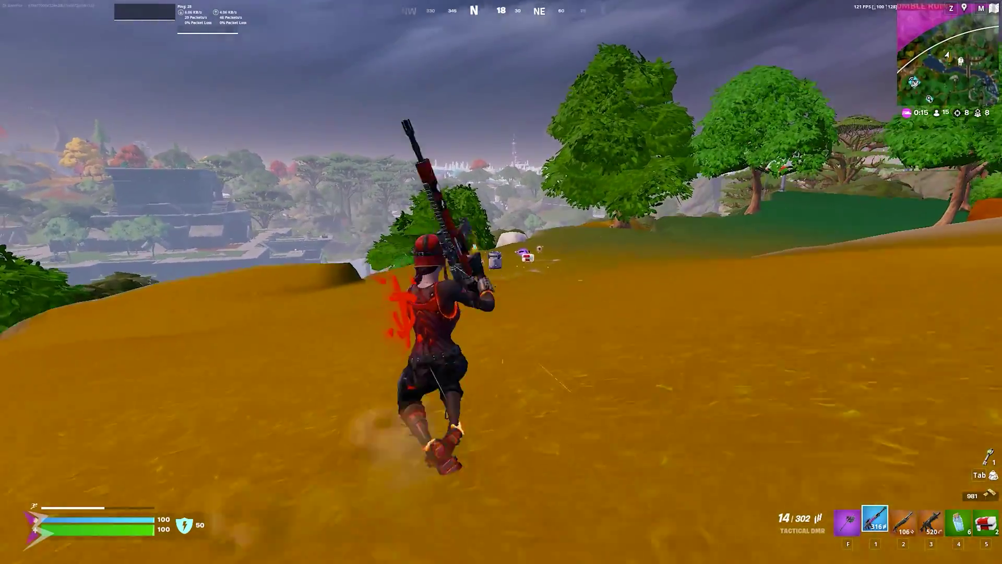
{"action": "key", "text": "ctrl"}
{"action": "key", "text": "5"}
{"action": "key", "text": "w"}
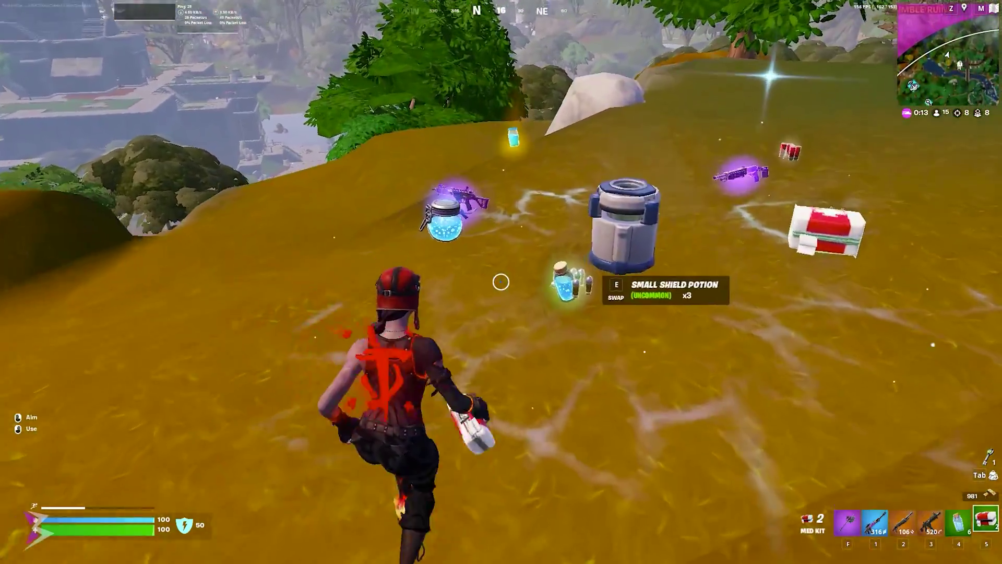